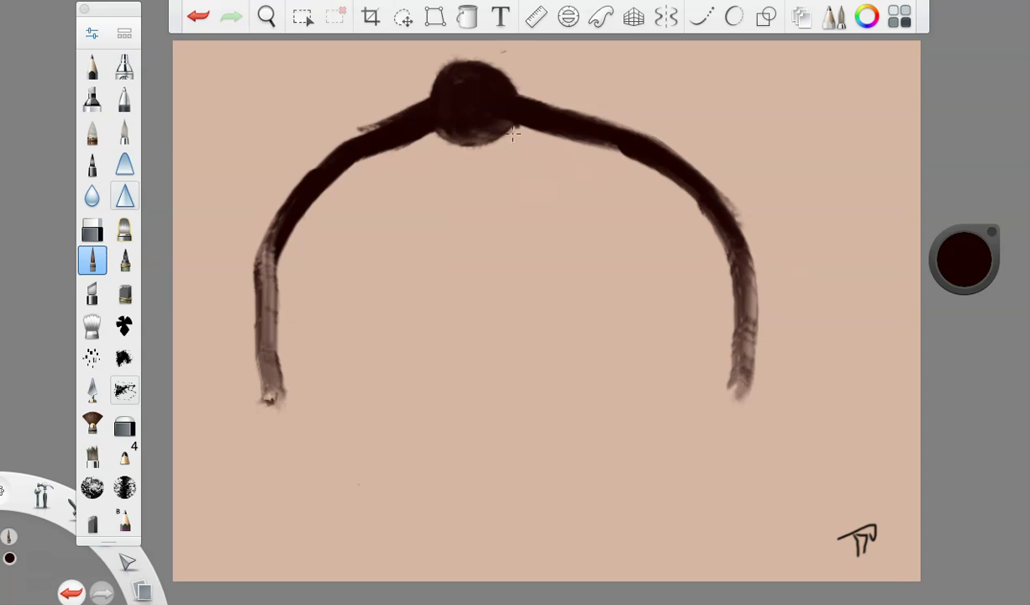
# Paint two inner legs curving down from the creature's head in near-black and extend the head downward into an oval.
pyautogui.moveTo(487, 122)
pyautogui.mouseDown()
pyautogui.moveTo(525, 168)
pyautogui.moveTo(563, 361)
pyautogui.mouseUp()
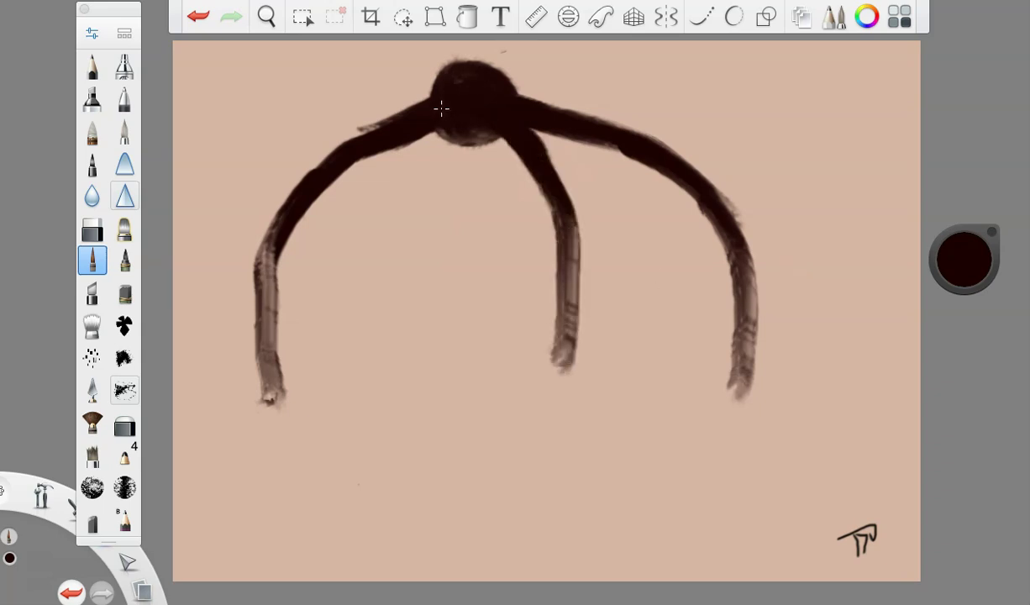
pyautogui.moveTo(441, 108); pyautogui.dragTo(396, 216)
pyautogui.moveTo(450, 111)
pyautogui.mouseDown()
pyautogui.moveTo(386, 211)
pyautogui.moveTo(396, 370)
pyautogui.mouseUp()
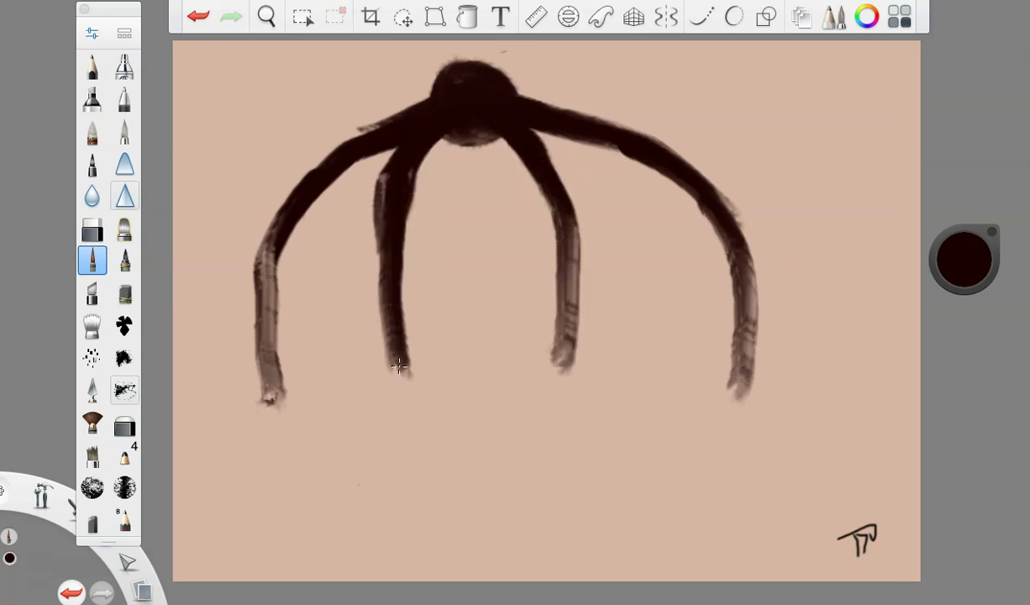
pyautogui.moveTo(493, 120)
pyautogui.mouseDown()
pyautogui.moveTo(554, 204)
pyautogui.moveTo(570, 302)
pyautogui.moveTo(561, 407)
pyautogui.mouseUp()
pyautogui.moveTo(379, 248); pyautogui.dragTo(406, 422)
pyautogui.moveTo(459, 88)
pyautogui.mouseDown()
pyautogui.moveTo(494, 133)
pyautogui.moveTo(452, 150)
pyautogui.moveTo(470, 149)
pyautogui.moveTo(455, 124)
pyautogui.moveTo(469, 168)
pyautogui.moveTo(494, 129)
pyautogui.moveTo(455, 155)
pyautogui.mouseUp()
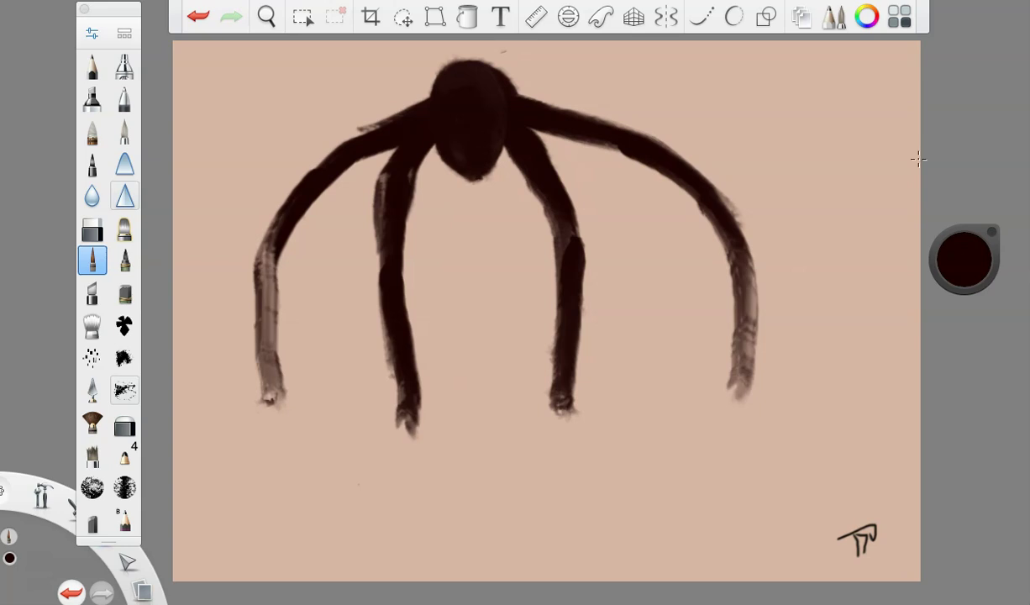
# Choose a very dark red, slightly reduce the Small Rigger brush size, and paint over all four legs.
pyautogui.moveTo(975, 258)
pyautogui.mouseDown()
pyautogui.moveTo(968, 207)
pyautogui.moveTo(968, 228)
pyautogui.mouseUp()
pyautogui.click(92, 33)
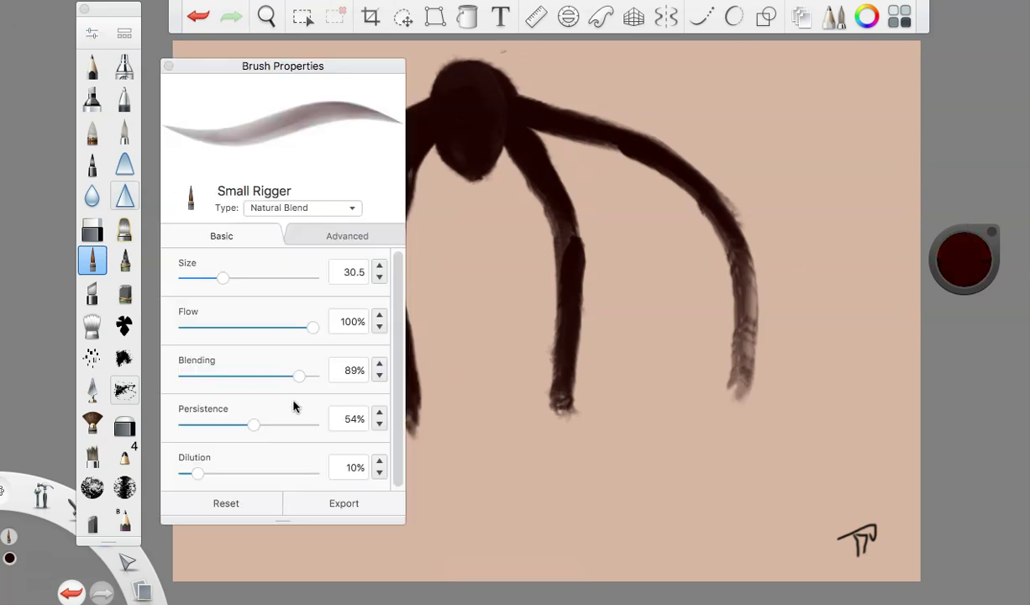
pyautogui.moveTo(218, 283); pyautogui.dragTo(217, 283)
pyautogui.click(168, 66)
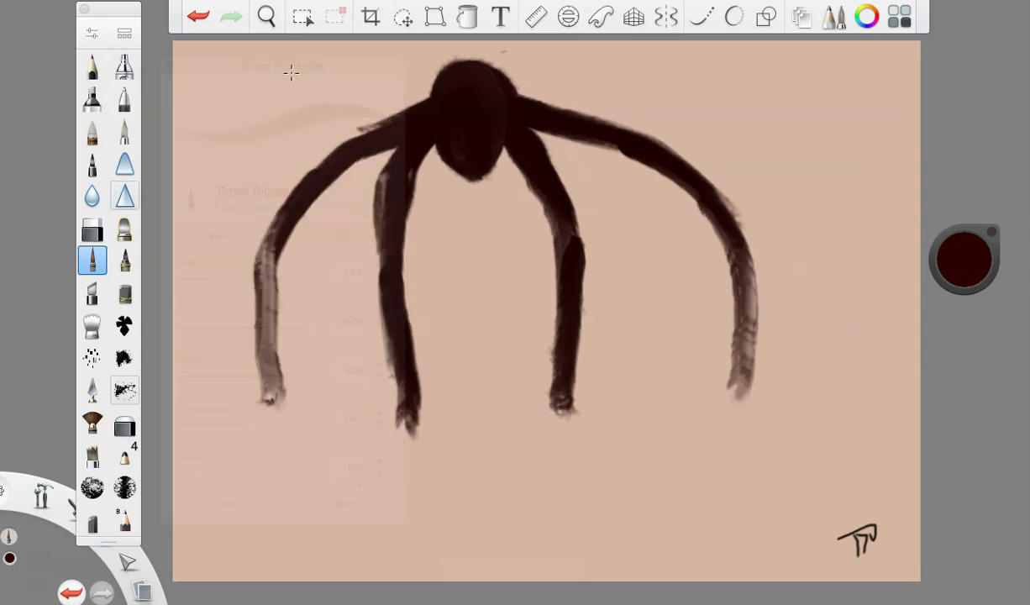
pyautogui.moveTo(428, 128)
pyautogui.mouseDown()
pyautogui.moveTo(406, 149)
pyautogui.moveTo(384, 207)
pyautogui.moveTo(414, 148)
pyautogui.moveTo(389, 200)
pyautogui.moveTo(388, 325)
pyautogui.moveTo(391, 405)
pyautogui.mouseUp()
pyautogui.moveTo(546, 182)
pyautogui.mouseDown()
pyautogui.moveTo(572, 266)
pyautogui.moveTo(560, 362)
pyautogui.mouseUp()
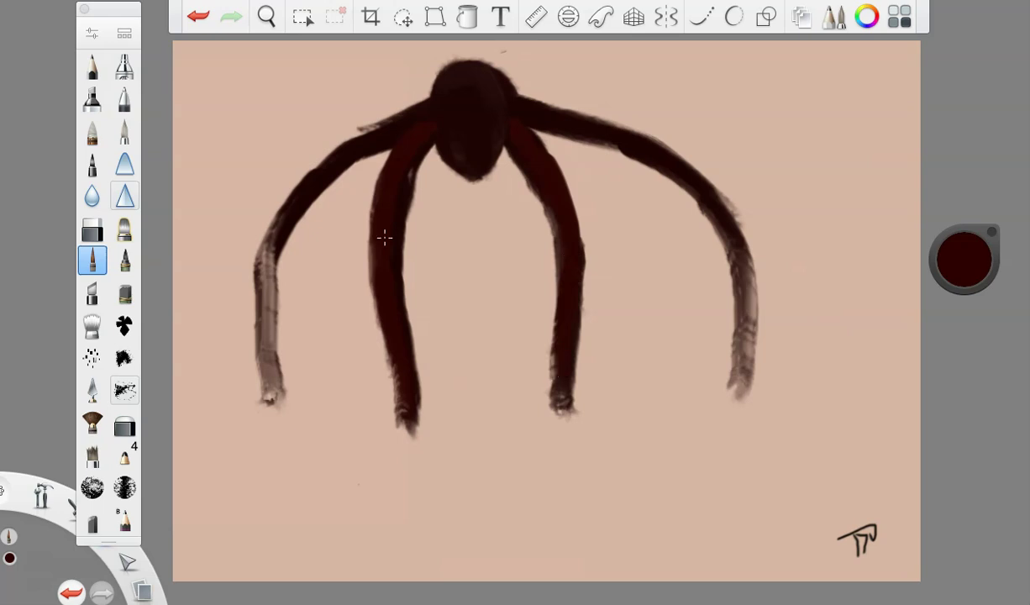
pyautogui.moveTo(384, 132)
pyautogui.mouseDown()
pyautogui.moveTo(323, 172)
pyautogui.moveTo(257, 315)
pyautogui.moveTo(267, 370)
pyautogui.mouseUp()
pyautogui.moveTo(563, 132)
pyautogui.mouseDown()
pyautogui.moveTo(679, 176)
pyautogui.moveTo(713, 215)
pyautogui.moveTo(741, 322)
pyautogui.moveTo(730, 380)
pyautogui.mouseUp()
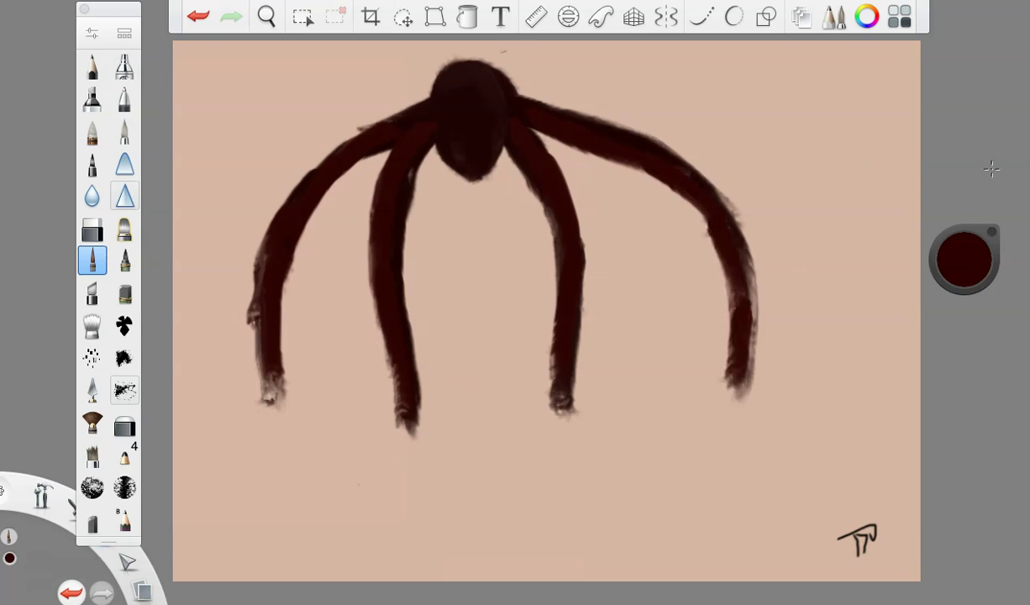
# Choose a brighter deep red with a smaller brush size and paint along both inner legs.
pyautogui.moveTo(977, 282); pyautogui.dragTo(926, 194)
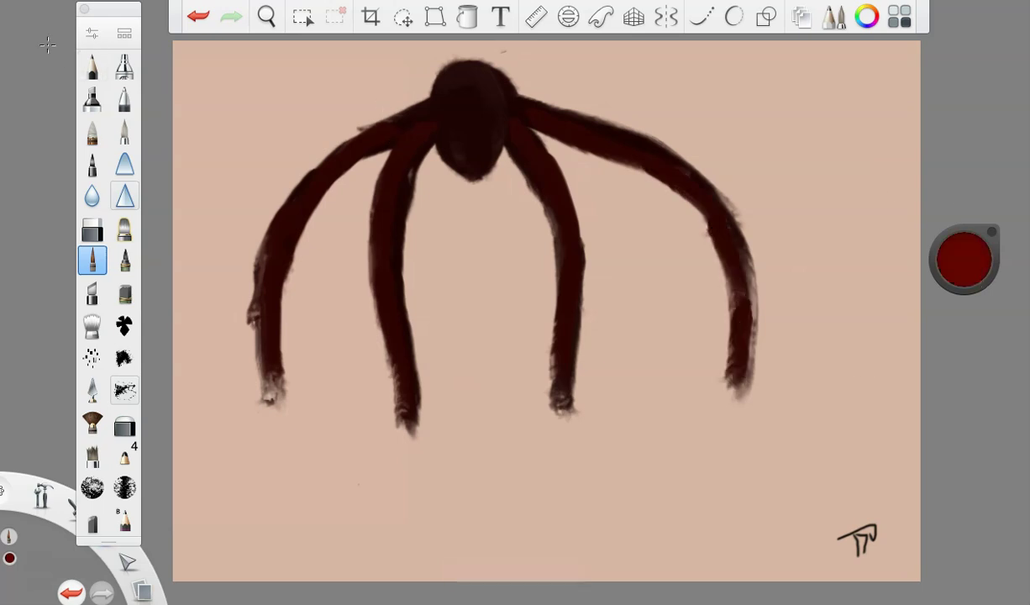
pyautogui.click(91, 34)
pyautogui.moveTo(214, 278); pyautogui.dragTo(209, 278)
pyautogui.click(168, 66)
pyautogui.moveTo(424, 124)
pyautogui.mouseDown()
pyautogui.moveTo(386, 179)
pyautogui.moveTo(425, 130)
pyautogui.moveTo(384, 205)
pyautogui.moveTo(391, 300)
pyautogui.moveTo(387, 196)
pyautogui.moveTo(391, 311)
pyautogui.moveTo(401, 189)
pyautogui.moveTo(394, 326)
pyautogui.moveTo(410, 415)
pyautogui.mouseUp()
pyautogui.moveTo(507, 128)
pyautogui.mouseDown()
pyautogui.moveTo(568, 211)
pyautogui.moveTo(567, 401)
pyautogui.moveTo(547, 152)
pyautogui.moveTo(525, 133)
pyautogui.moveTo(525, 154)
pyautogui.moveTo(495, 145)
pyautogui.mouseUp()
# Cover the head in deep red and extend it into a long, solid snout between the inner legs, undoing the stray stroke.
pyautogui.moveTo(485, 80)
pyautogui.mouseDown()
pyautogui.moveTo(507, 107)
pyautogui.moveTo(481, 168)
pyautogui.moveTo(447, 133)
pyautogui.moveTo(499, 109)
pyautogui.moveTo(468, 129)
pyautogui.moveTo(474, 157)
pyautogui.moveTo(450, 123)
pyautogui.moveTo(467, 79)
pyautogui.moveTo(452, 126)
pyautogui.moveTo(470, 133)
pyautogui.moveTo(453, 125)
pyautogui.moveTo(427, 135)
pyautogui.moveTo(460, 104)
pyautogui.moveTo(460, 128)
pyautogui.moveTo(488, 158)
pyautogui.moveTo(490, 142)
pyautogui.moveTo(446, 144)
pyautogui.moveTo(474, 262)
pyautogui.mouseUp()
pyautogui.moveTo(460, 159)
pyautogui.mouseDown()
pyautogui.moveTo(476, 209)
pyautogui.moveTo(490, 168)
pyautogui.moveTo(495, 193)
pyautogui.moveTo(467, 248)
pyautogui.mouseUp()
pyautogui.moveTo(452, 202)
pyautogui.mouseDown()
pyautogui.moveTo(469, 220)
pyautogui.moveTo(395, 42)
pyautogui.mouseUp()
pyautogui.click(198, 17)
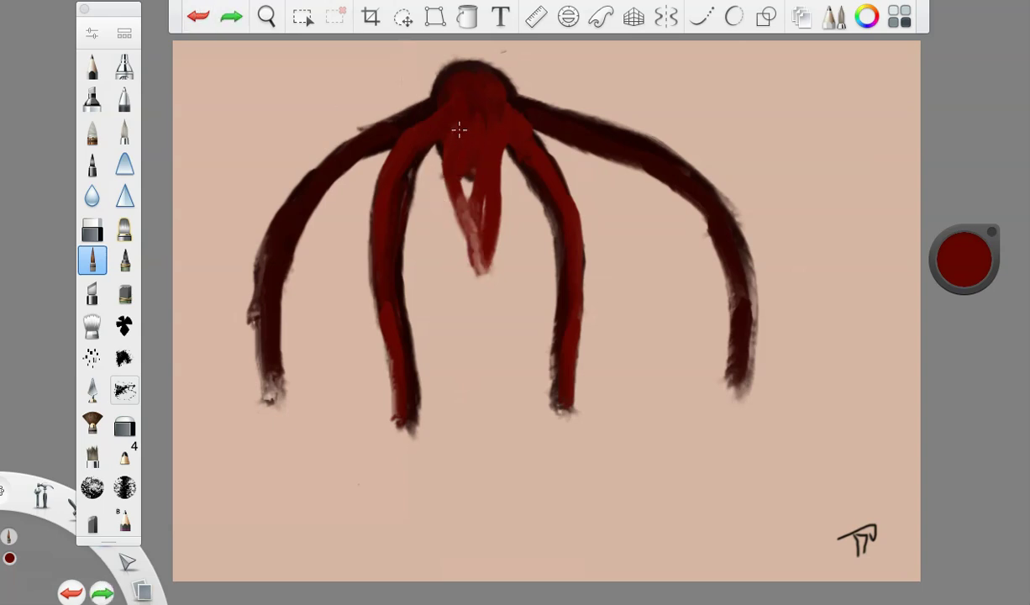
pyautogui.moveTo(459, 128); pyautogui.dragTo(481, 115)
pyautogui.moveTo(467, 191)
pyautogui.mouseDown()
pyautogui.moveTo(470, 261)
pyautogui.moveTo(464, 205)
pyautogui.moveTo(470, 262)
pyautogui.moveTo(457, 152)
pyautogui.moveTo(464, 84)
pyautogui.moveTo(478, 124)
pyautogui.mouseUp()
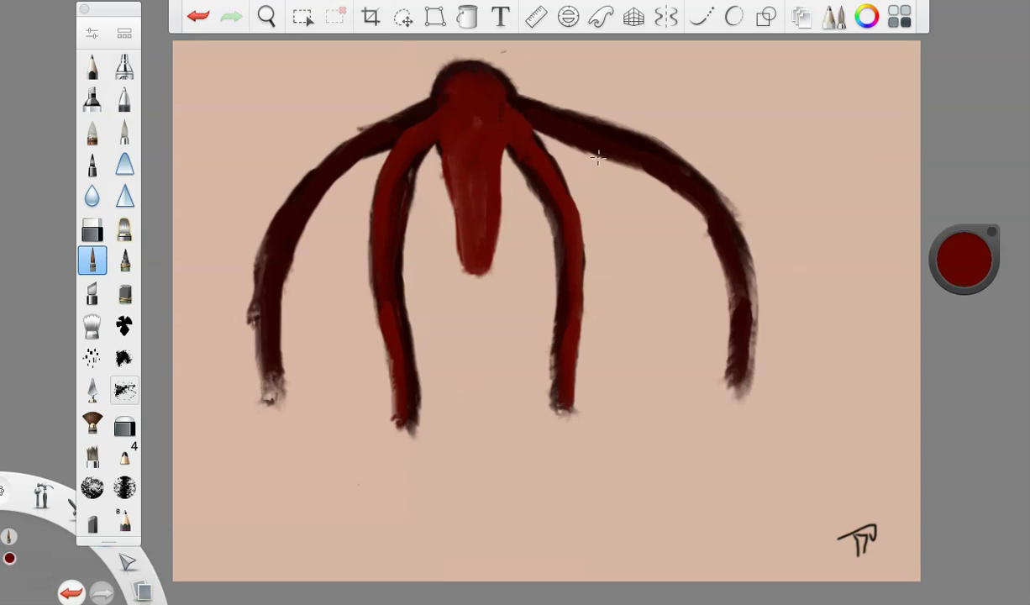
# Paint dark red along the inner edges of both outer legs down to their ends.
pyautogui.moveTo(571, 137)
pyautogui.mouseDown()
pyautogui.moveTo(666, 177)
pyautogui.moveTo(723, 246)
pyautogui.moveTo(727, 414)
pyautogui.mouseUp()
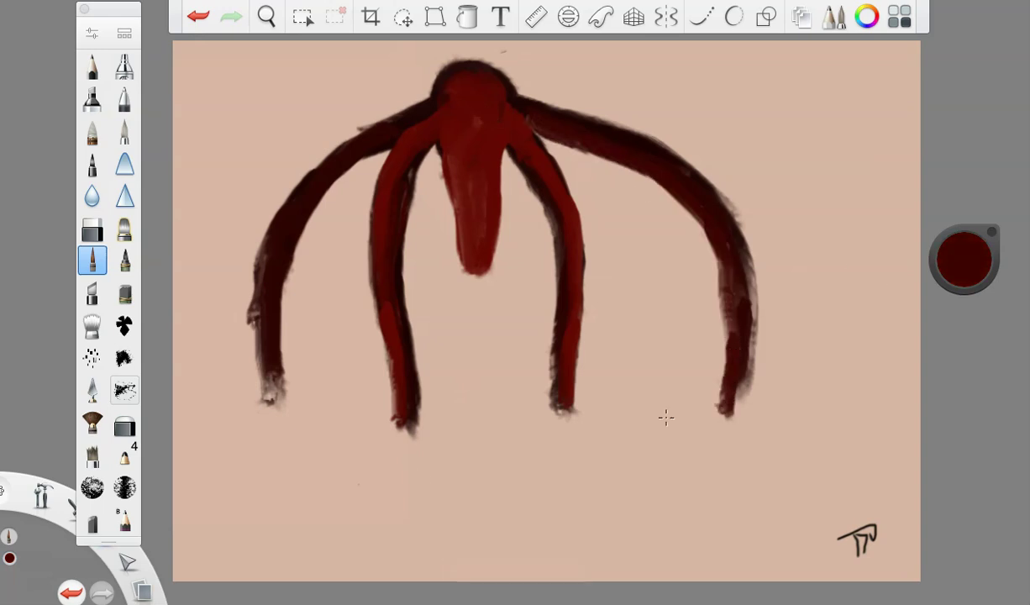
pyautogui.moveTo(357, 152)
pyautogui.mouseDown()
pyautogui.moveTo(325, 183)
pyautogui.moveTo(287, 310)
pyautogui.moveTo(290, 279)
pyautogui.moveTo(281, 378)
pyautogui.moveTo(283, 256)
pyautogui.moveTo(280, 342)
pyautogui.mouseUp()
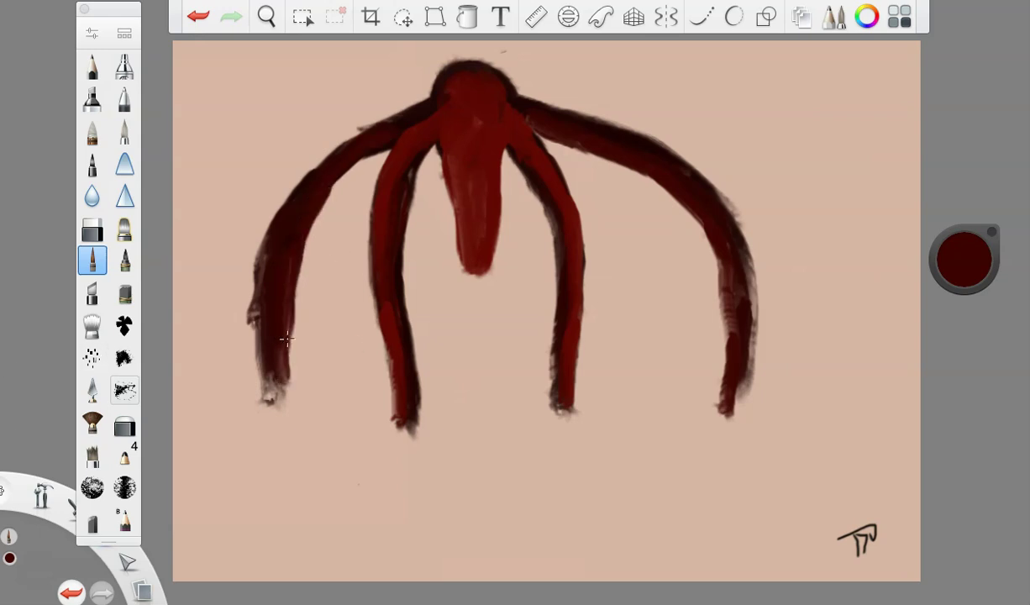
# Paint a white oval mouth near the snout's tip and two round bright red eyes on the head.
pyautogui.click(964, 258)
pyautogui.click(964, 233)
pyautogui.moveTo(471, 223); pyautogui.dragTo(477, 250)
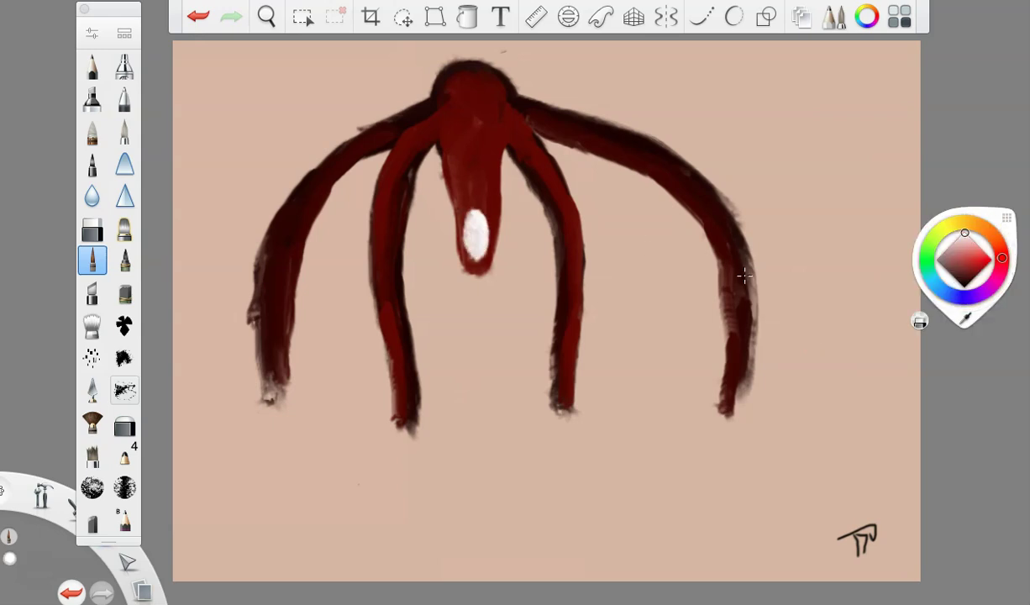
pyautogui.click(988, 260)
pyautogui.moveTo(447, 96); pyautogui.dragTo(489, 102)
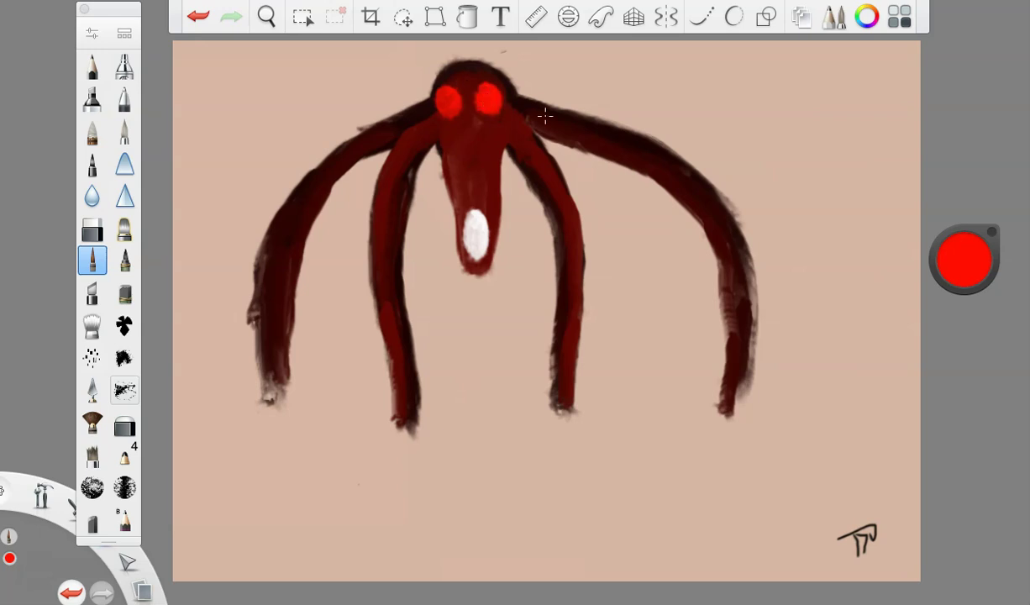
# With a slightly darker red and brush size 16.9, outline the lower mouth and paint highlights and shading on the inner legs.
pyautogui.moveTo(966, 267); pyautogui.dragTo(965, 332)
pyautogui.click(95, 35)
pyautogui.moveTo(206, 279); pyautogui.dragTo(204, 279)
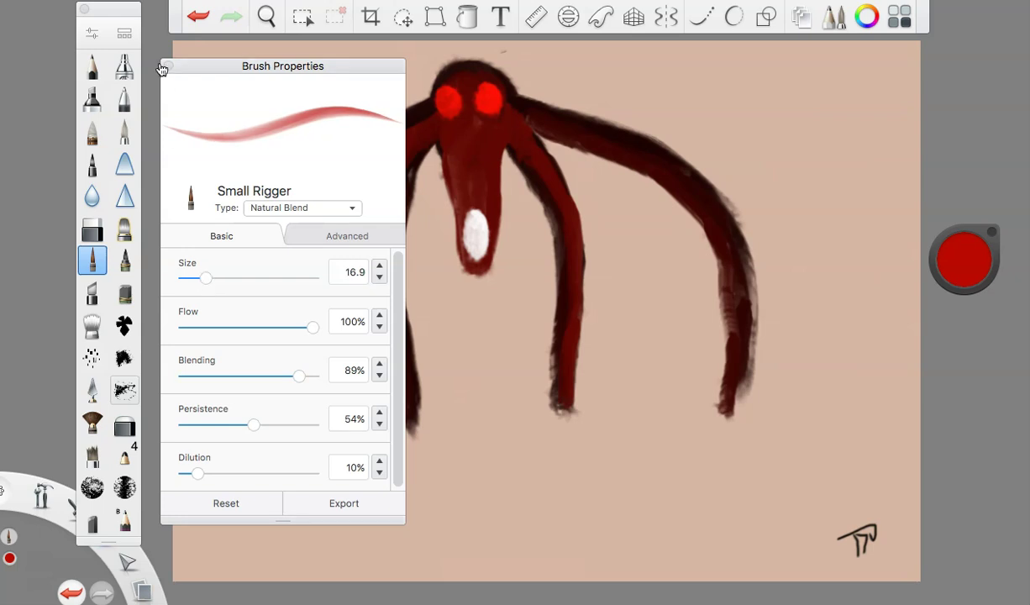
pyautogui.click(168, 66)
pyautogui.moveTo(460, 199)
pyautogui.mouseDown()
pyautogui.moveTo(458, 161)
pyautogui.moveTo(475, 177)
pyautogui.moveTo(459, 213)
pyautogui.moveTo(475, 269)
pyautogui.moveTo(495, 223)
pyautogui.moveTo(497, 191)
pyautogui.moveTo(475, 193)
pyautogui.moveTo(487, 153)
pyautogui.moveTo(485, 200)
pyautogui.moveTo(496, 137)
pyautogui.moveTo(469, 148)
pyautogui.moveTo(517, 146)
pyautogui.moveTo(548, 193)
pyautogui.moveTo(573, 283)
pyautogui.moveTo(570, 391)
pyautogui.mouseUp()
pyautogui.moveTo(421, 143)
pyautogui.mouseDown()
pyautogui.moveTo(407, 195)
pyautogui.moveTo(439, 137)
pyautogui.moveTo(429, 141)
pyautogui.moveTo(479, 135)
pyautogui.moveTo(416, 156)
pyautogui.moveTo(391, 207)
pyautogui.moveTo(402, 230)
pyautogui.moveTo(404, 402)
pyautogui.mouseUp()
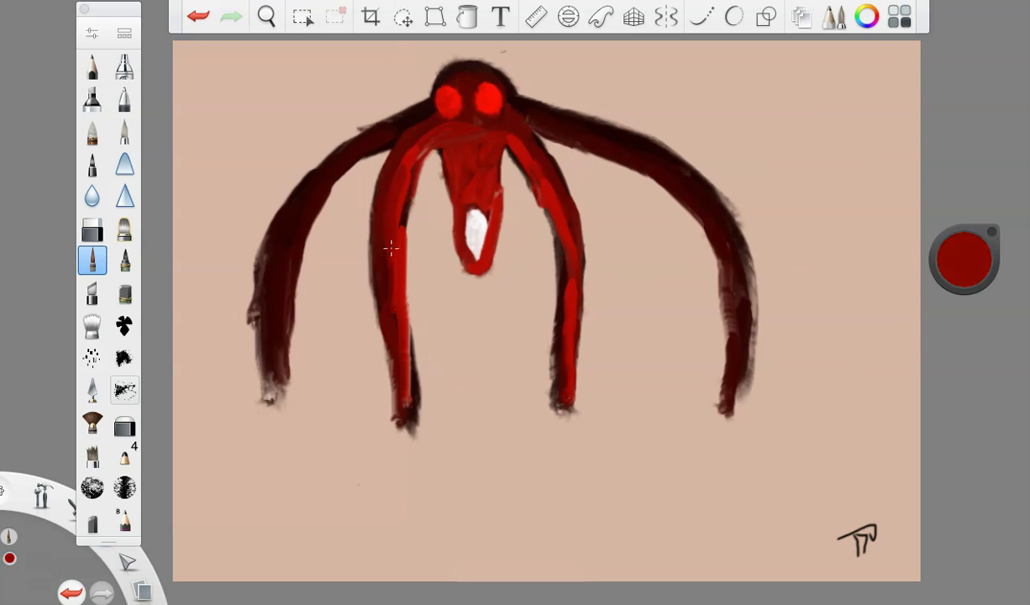
pyautogui.moveTo(490, 134)
pyautogui.mouseDown()
pyautogui.moveTo(515, 151)
pyautogui.moveTo(579, 307)
pyautogui.moveTo(567, 402)
pyautogui.mouseUp()
# Sample the tan background colour and paint it along the inner edges of the outer legs to thin them.
pyautogui.click(979, 269)
pyautogui.click(921, 319)
pyautogui.click(325, 251)
pyautogui.moveTo(356, 165)
pyautogui.mouseDown()
pyautogui.moveTo(306, 232)
pyautogui.moveTo(292, 311)
pyautogui.mouseUp()
pyautogui.moveTo(318, 212)
pyautogui.mouseDown()
pyautogui.moveTo(284, 321)
pyautogui.moveTo(306, 245)
pyautogui.moveTo(285, 381)
pyautogui.moveTo(309, 231)
pyautogui.moveTo(282, 297)
pyautogui.moveTo(290, 276)
pyautogui.moveTo(281, 402)
pyautogui.mouseUp()
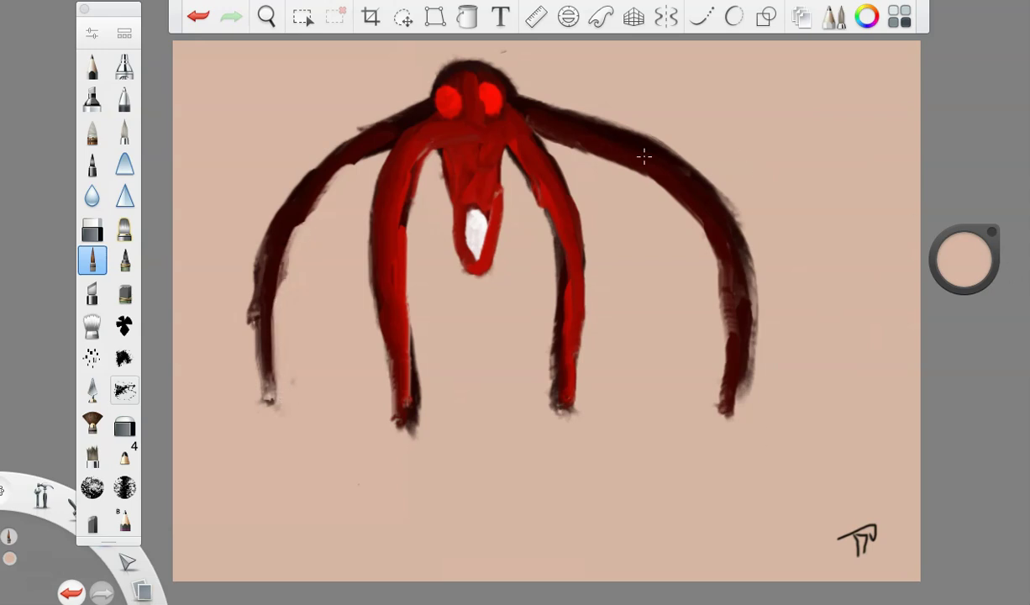
pyautogui.moveTo(582, 165)
pyautogui.mouseDown()
pyautogui.moveTo(682, 214)
pyautogui.moveTo(651, 184)
pyautogui.moveTo(720, 258)
pyautogui.moveTo(723, 363)
pyautogui.moveTo(730, 341)
pyautogui.moveTo(730, 433)
pyautogui.mouseUp()
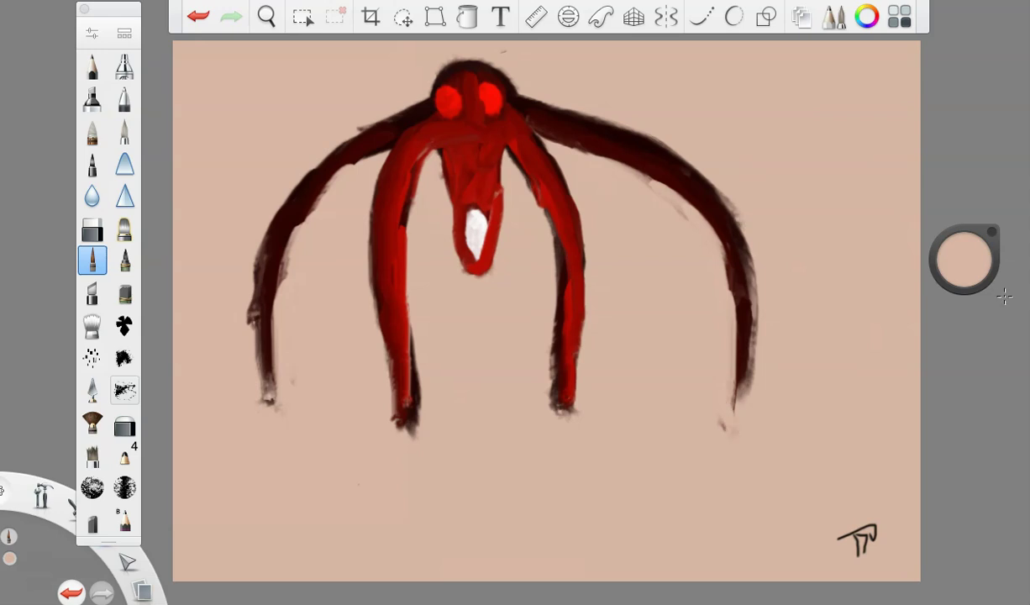
# Paint over the eyes with red sampled from the snout, and repaint the mouth oval in very pale pink.
pyautogui.click(966, 319)
pyautogui.click(459, 169)
pyautogui.moveTo(992, 288)
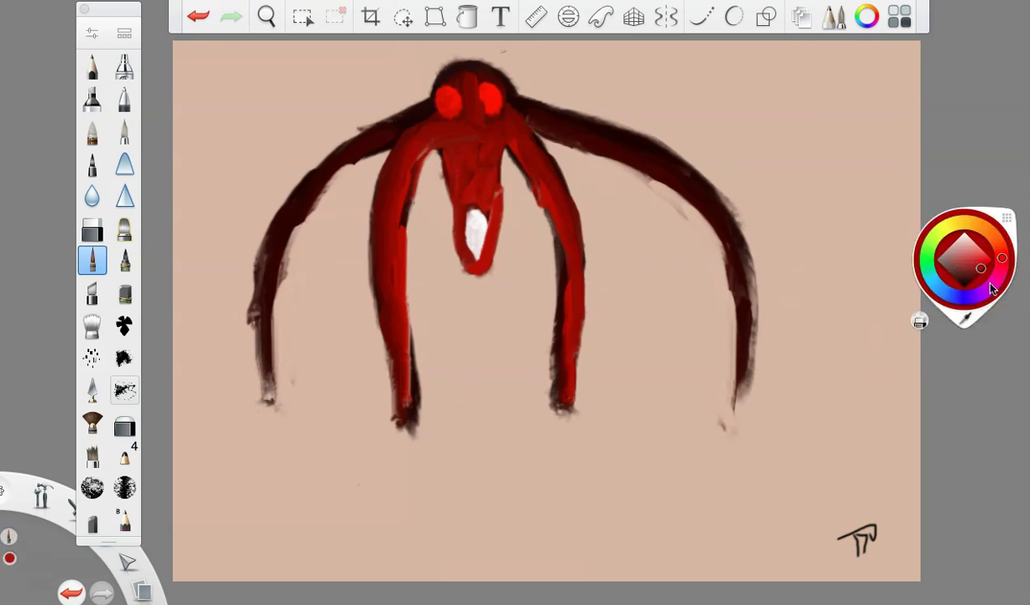
pyautogui.moveTo(437, 105)
pyautogui.mouseDown()
pyautogui.moveTo(429, 93)
pyautogui.moveTo(476, 99)
pyautogui.moveTo(437, 72)
pyautogui.moveTo(502, 99)
pyautogui.mouseUp()
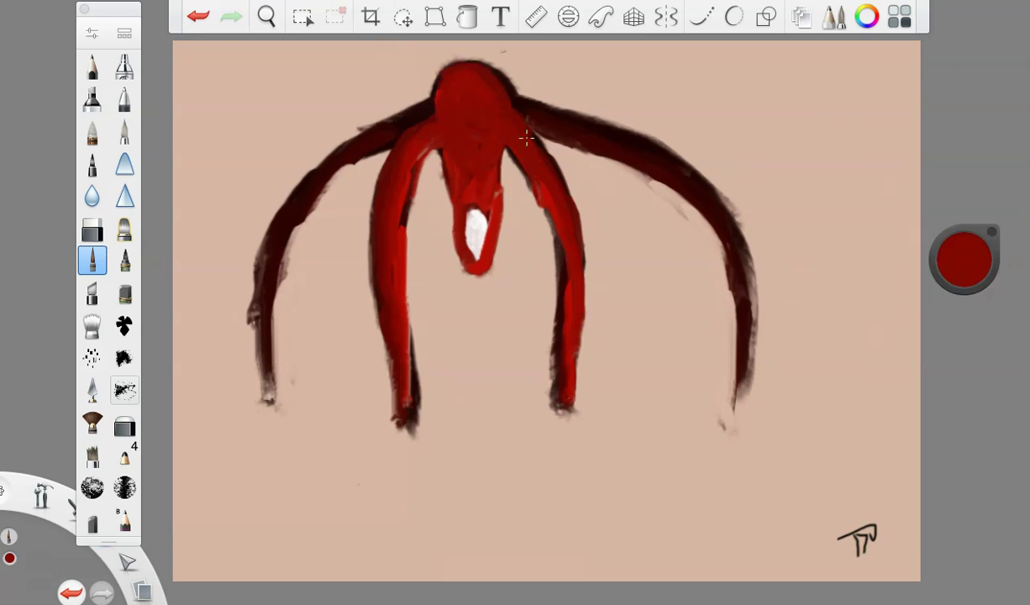
pyautogui.moveTo(964, 203); pyautogui.dragTo(961, 126)
pyautogui.moveTo(470, 225)
pyautogui.mouseDown()
pyautogui.moveTo(464, 214)
pyautogui.moveTo(470, 235)
pyautogui.moveTo(470, 215)
pyautogui.mouseUp()
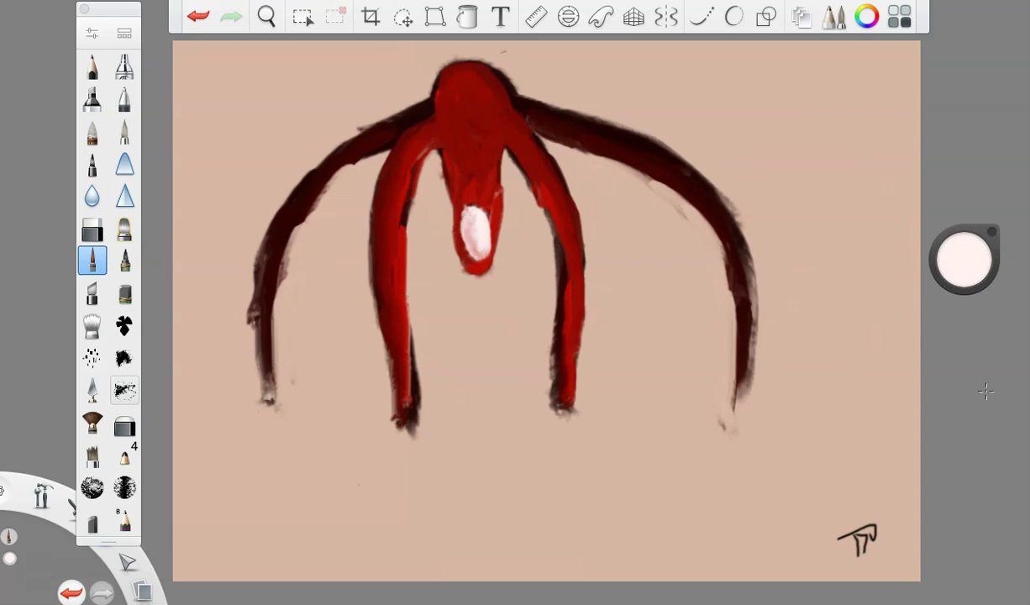
# Paint two tilted bright red oval eyes on the head and add lighter red highlights inside them.
pyautogui.click(970, 277)
pyautogui.click(995, 264)
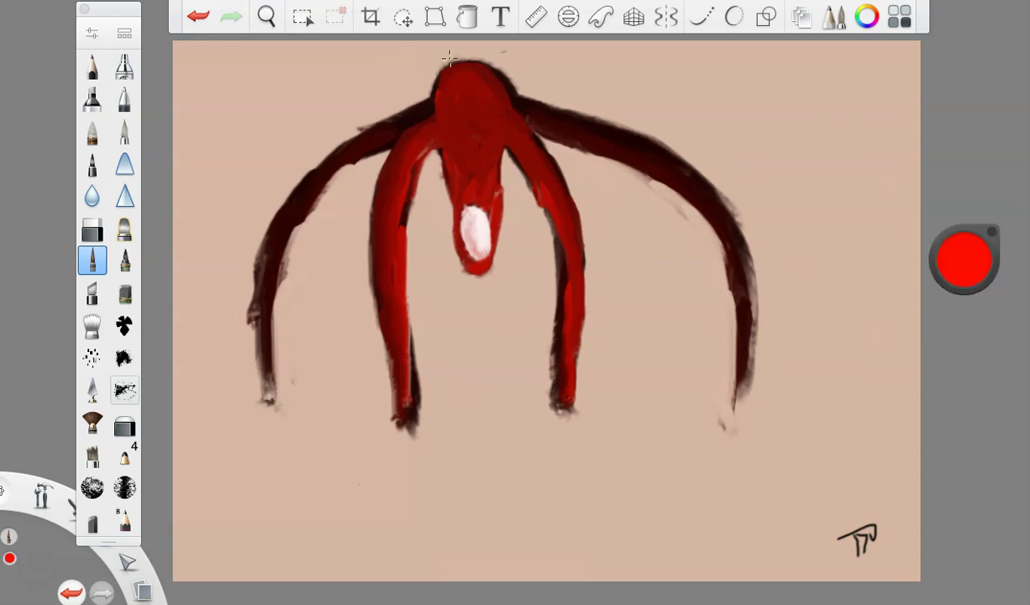
pyautogui.moveTo(430, 84); pyautogui.dragTo(444, 119)
pyautogui.moveTo(460, 74); pyautogui.dragTo(486, 88)
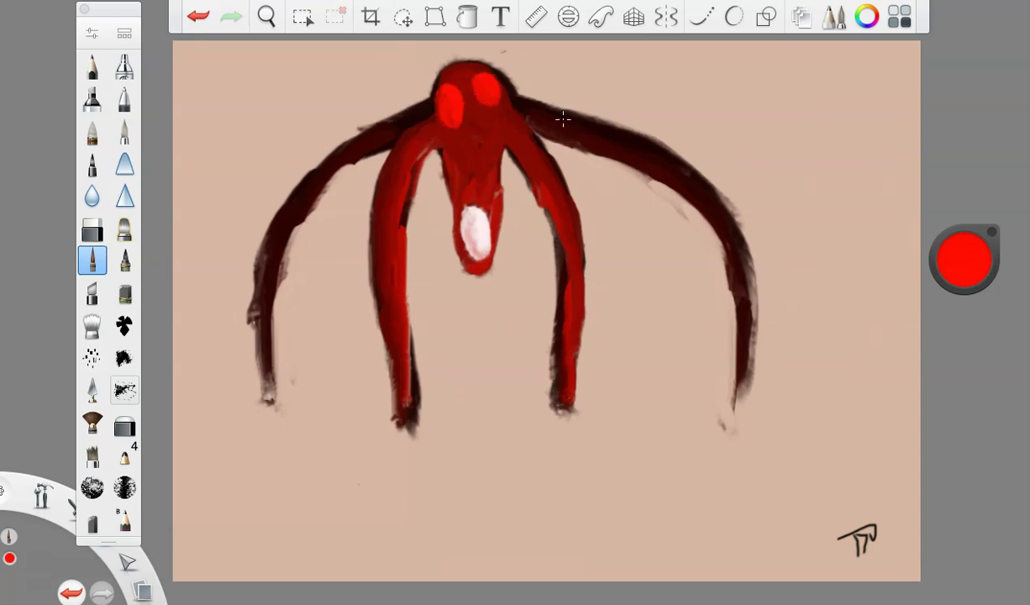
pyautogui.moveTo(964, 259); pyautogui.dragTo(970, 181)
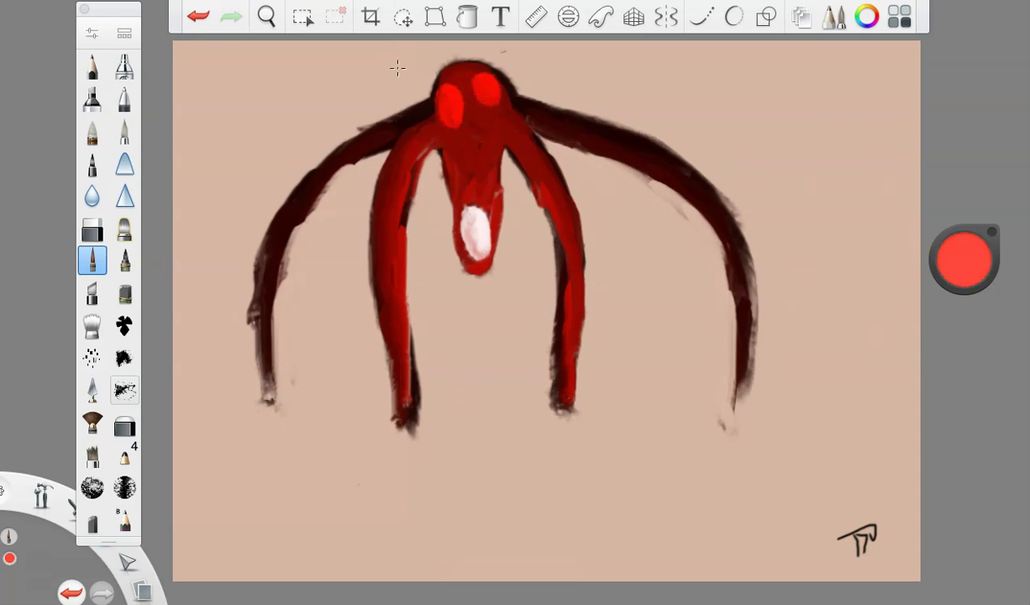
pyautogui.moveTo(450, 97)
pyautogui.mouseDown()
pyautogui.moveTo(433, 104)
pyautogui.moveTo(487, 81)
pyautogui.mouseUp()
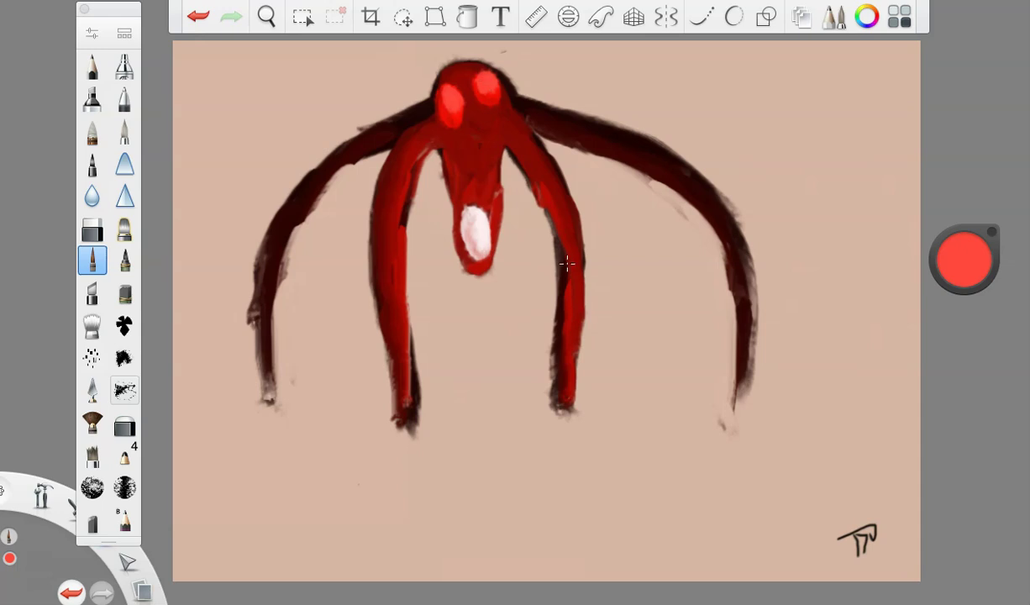
# Choose a very dark red and extend the lower ends of both outer legs downward.
pyautogui.moveTo(975, 263)
pyautogui.mouseDown()
pyautogui.moveTo(933, 420)
pyautogui.moveTo(931, 471)
pyautogui.mouseUp()
pyautogui.moveTo(250, 313); pyautogui.dragTo(273, 445)
pyautogui.moveTo(743, 359); pyautogui.dragTo(741, 443)
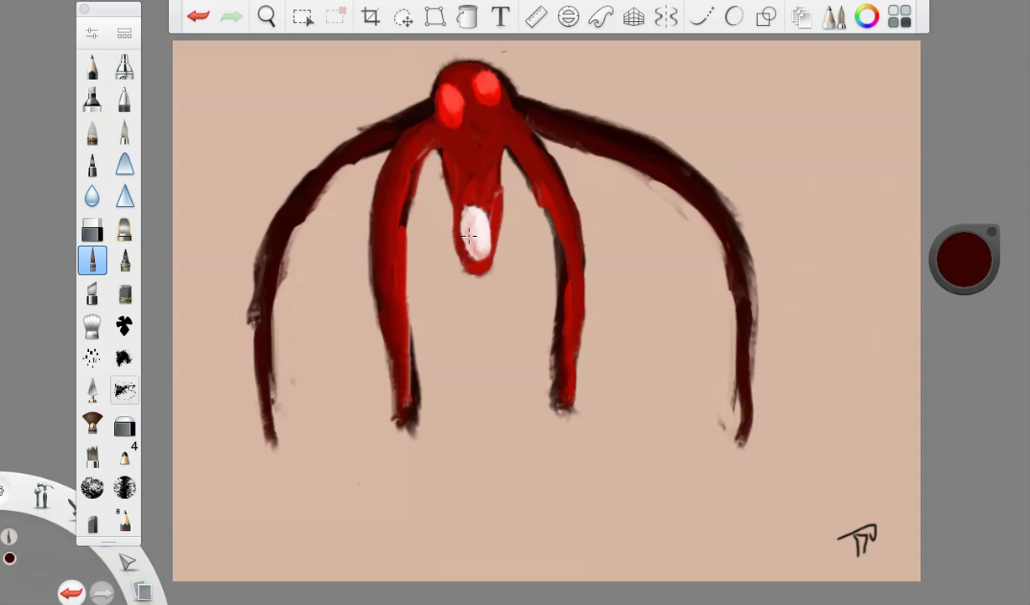
# Reduce the brush size and paint a thin dark red outward-branching claw at the end of each outer leg.
pyautogui.click(93, 33)
pyautogui.moveTo(225, 283); pyautogui.dragTo(200, 281)
pyautogui.click(169, 67)
pyautogui.moveTo(259, 380)
pyautogui.mouseDown()
pyautogui.moveTo(266, 427)
pyautogui.moveTo(240, 451)
pyautogui.mouseUp()
pyautogui.click(199, 16)
pyautogui.moveTo(262, 347); pyautogui.dragTo(234, 442)
pyautogui.moveTo(746, 364); pyautogui.dragTo(769, 436)
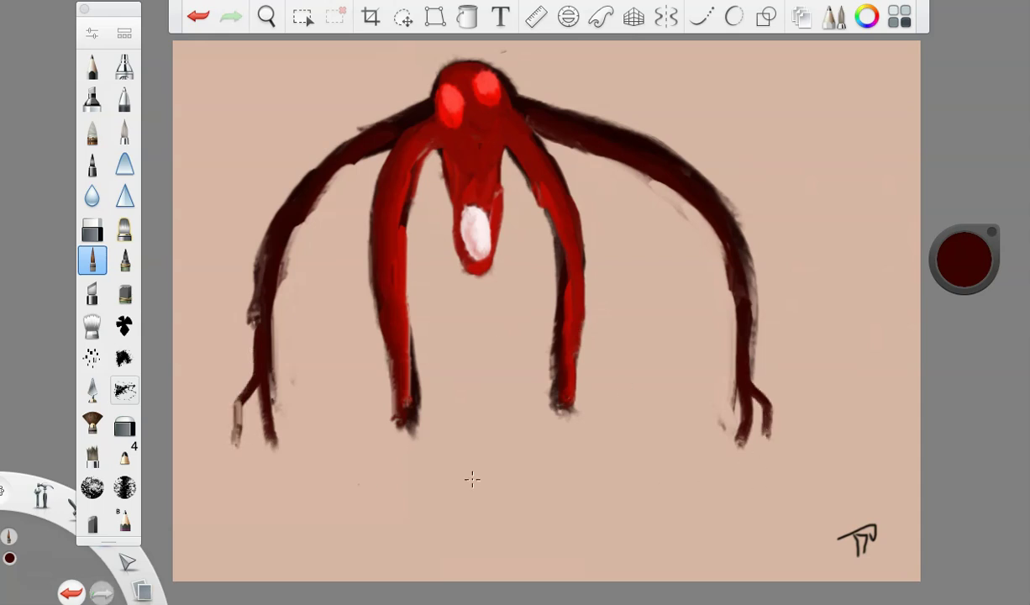
# Choose a brighter deep red and paint three splayed claws at the end of each inner leg.
pyautogui.moveTo(958, 298); pyautogui.dragTo(959, 152)
pyautogui.moveTo(407, 370)
pyautogui.mouseDown()
pyautogui.moveTo(411, 416)
pyautogui.moveTo(377, 448)
pyautogui.moveTo(405, 461)
pyautogui.mouseUp()
pyautogui.moveTo(406, 404); pyautogui.dragTo(438, 454)
pyautogui.moveTo(558, 382)
pyautogui.mouseDown()
pyautogui.moveTo(529, 459)
pyautogui.moveTo(592, 444)
pyautogui.mouseUp()
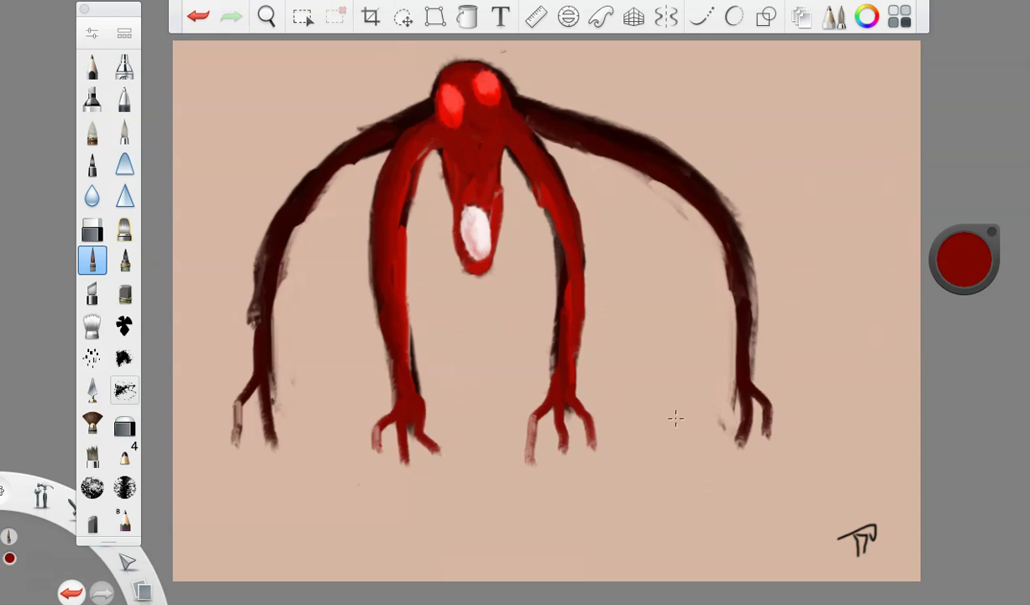
# With near-black and brush size 8.5, paint shadows beneath both eyes and outline the mouth.
pyautogui.click(966, 266)
pyautogui.moveTo(970, 275); pyautogui.dragTo(962, 387)
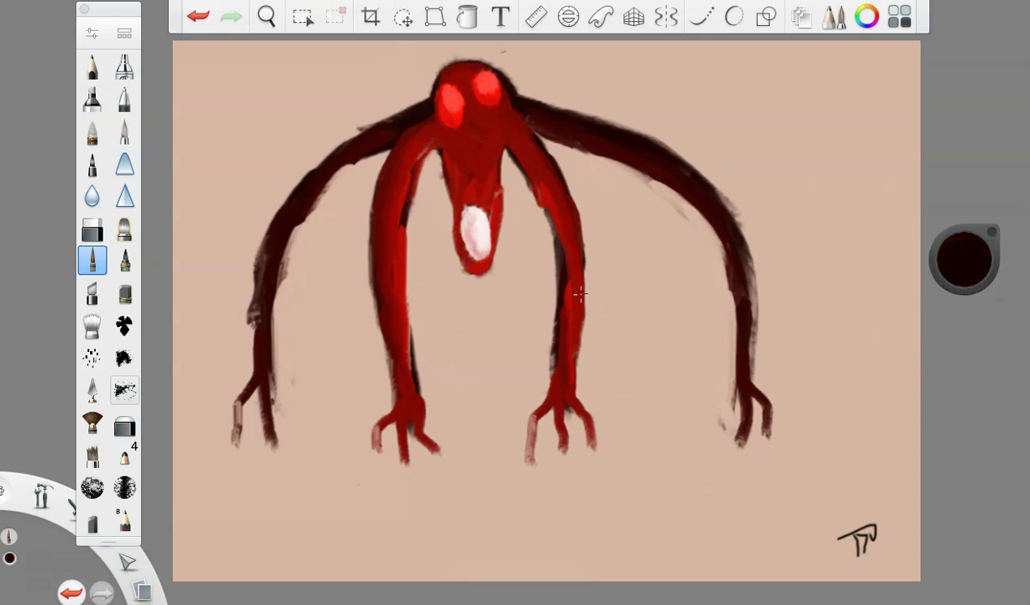
pyautogui.click(92, 33)
pyautogui.click(196, 278)
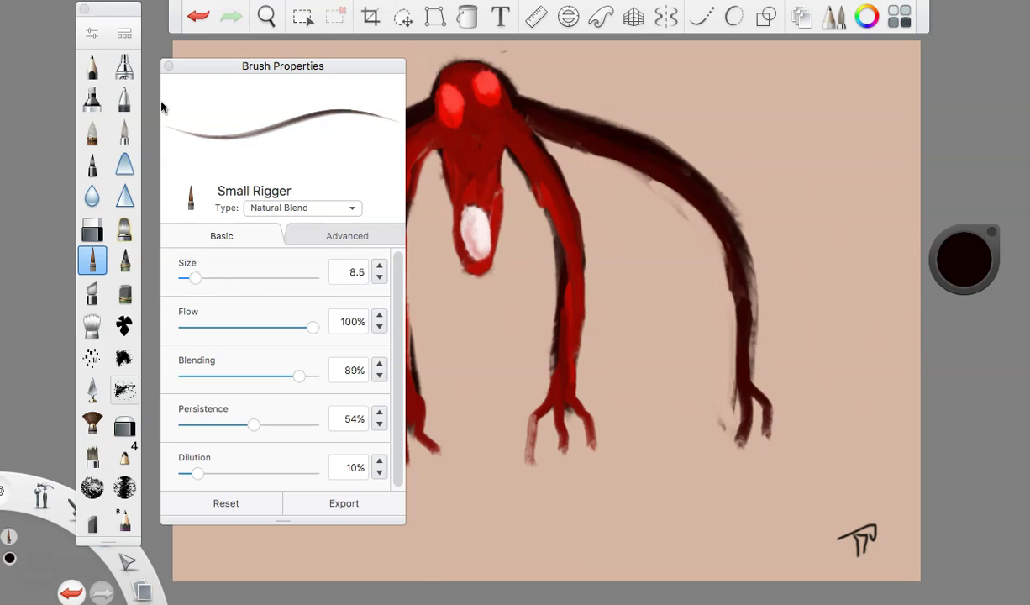
pyautogui.click(169, 66)
pyautogui.moveTo(436, 113); pyautogui.dragTo(458, 125)
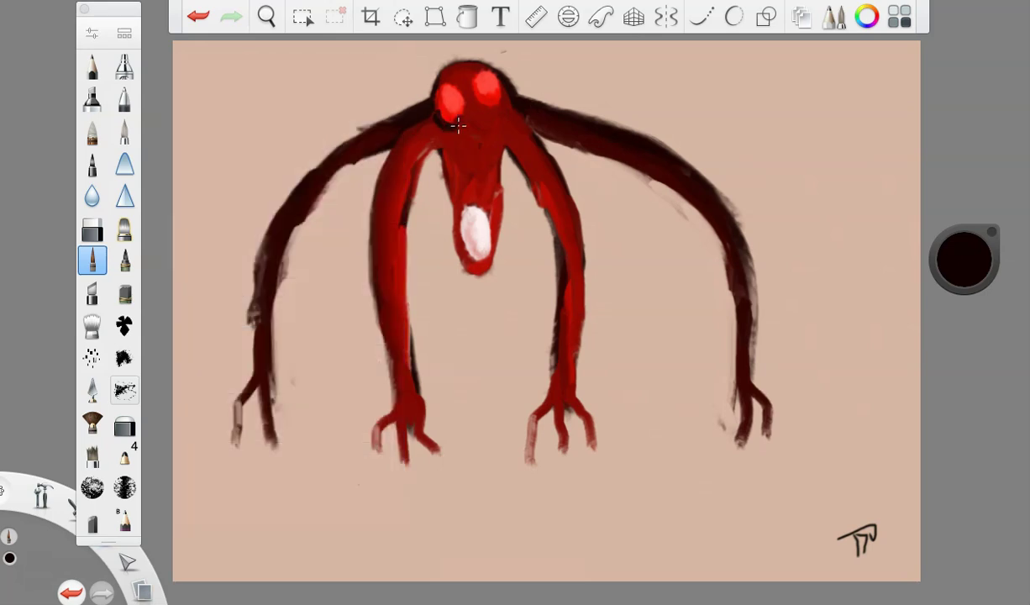
pyautogui.click(198, 17)
pyautogui.moveTo(471, 90); pyautogui.dragTo(490, 106)
pyautogui.moveTo(470, 212)
pyautogui.mouseDown()
pyautogui.moveTo(460, 206)
pyautogui.moveTo(472, 252)
pyautogui.moveTo(458, 200)
pyautogui.moveTo(493, 222)
pyautogui.moveTo(454, 200)
pyautogui.moveTo(446, 251)
pyautogui.moveTo(499, 275)
pyautogui.mouseUp()
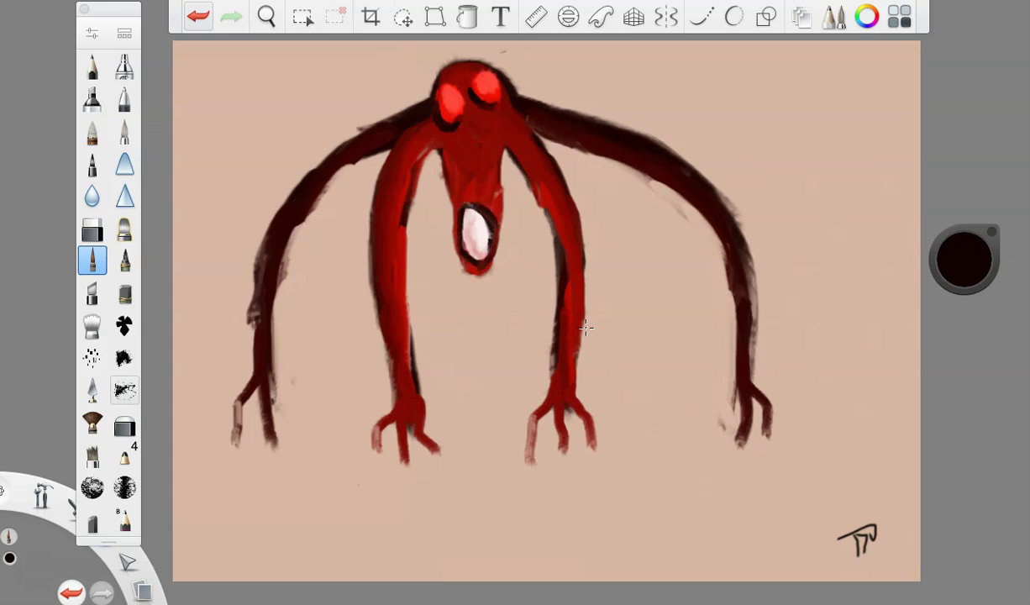
# Paint a long, thin bright red tongue hanging from the mouth and shade it with a darker red.
pyautogui.moveTo(965, 264); pyautogui.dragTo(960, 63)
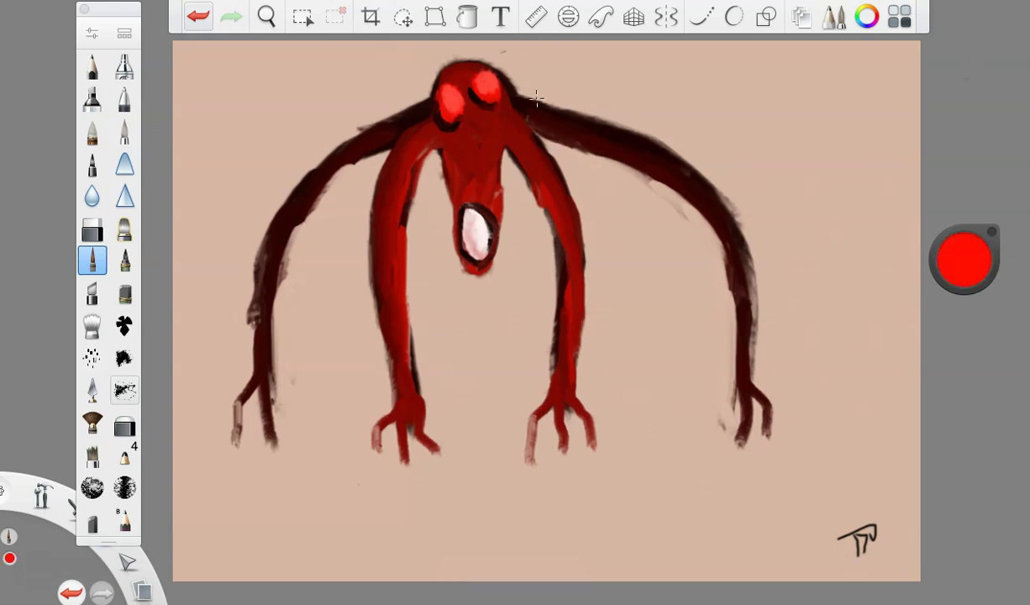
pyautogui.moveTo(472, 238); pyautogui.dragTo(484, 412)
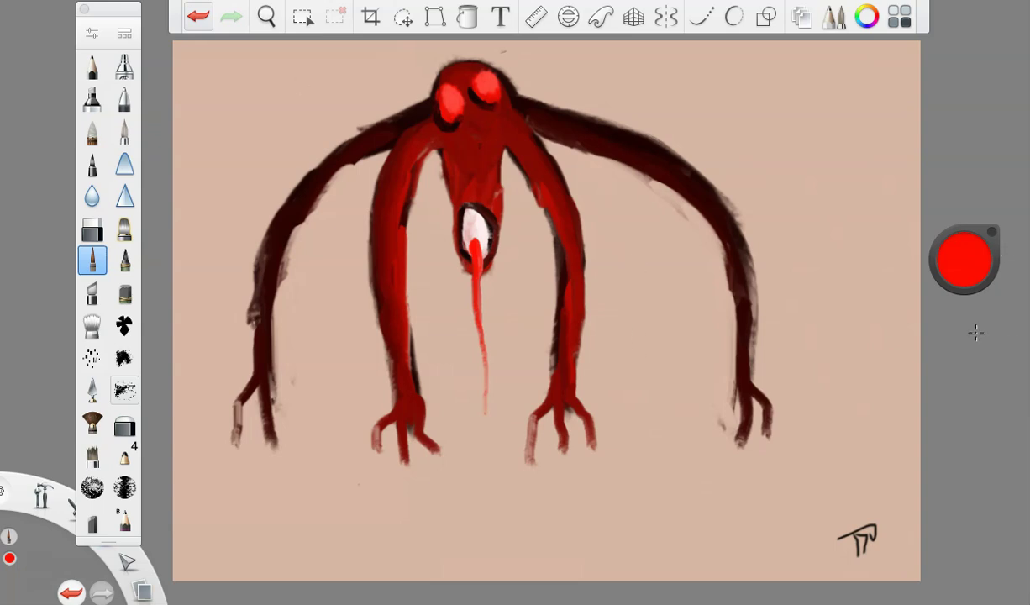
pyautogui.moveTo(960, 264); pyautogui.dragTo(961, 356)
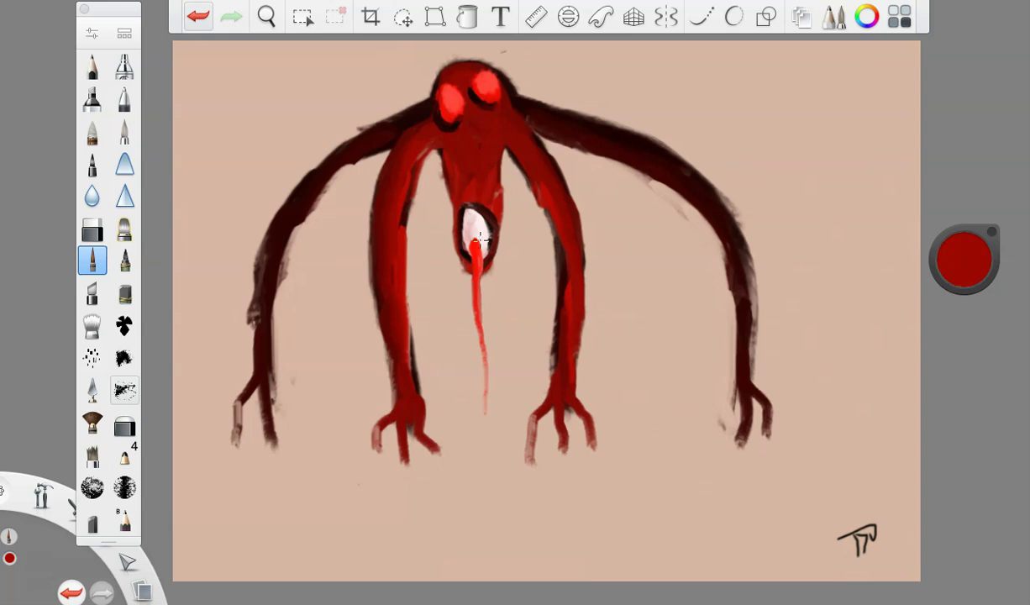
pyautogui.moveTo(478, 252)
pyautogui.mouseDown()
pyautogui.moveTo(490, 386)
pyautogui.moveTo(482, 296)
pyautogui.mouseUp()
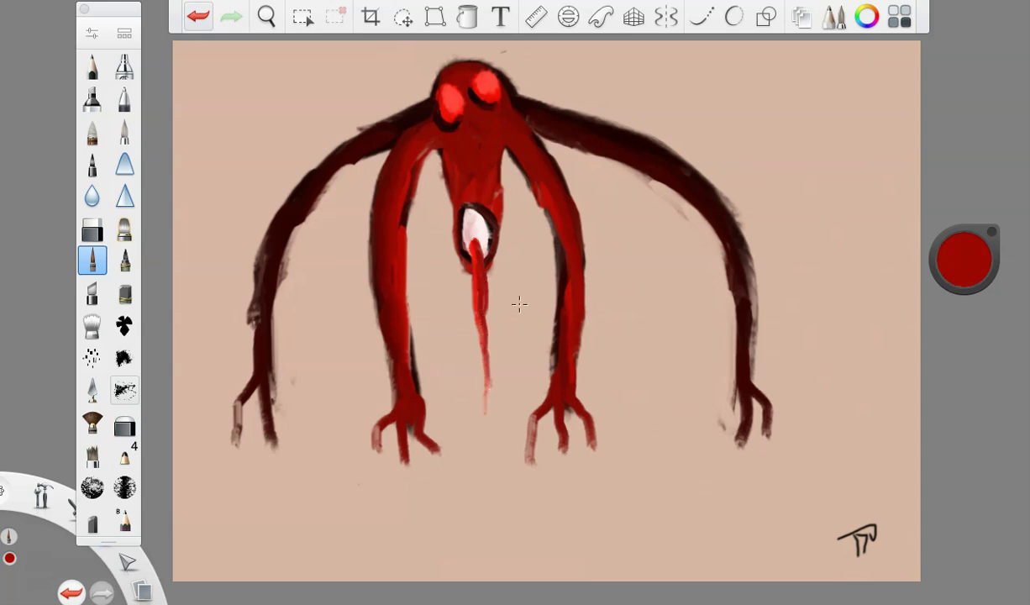
# Choose a dark red, paint streaks along both outer legs and their claws, and add two curled claws to the right outer foot.
pyautogui.moveTo(963, 259); pyautogui.dragTo(928, 277)
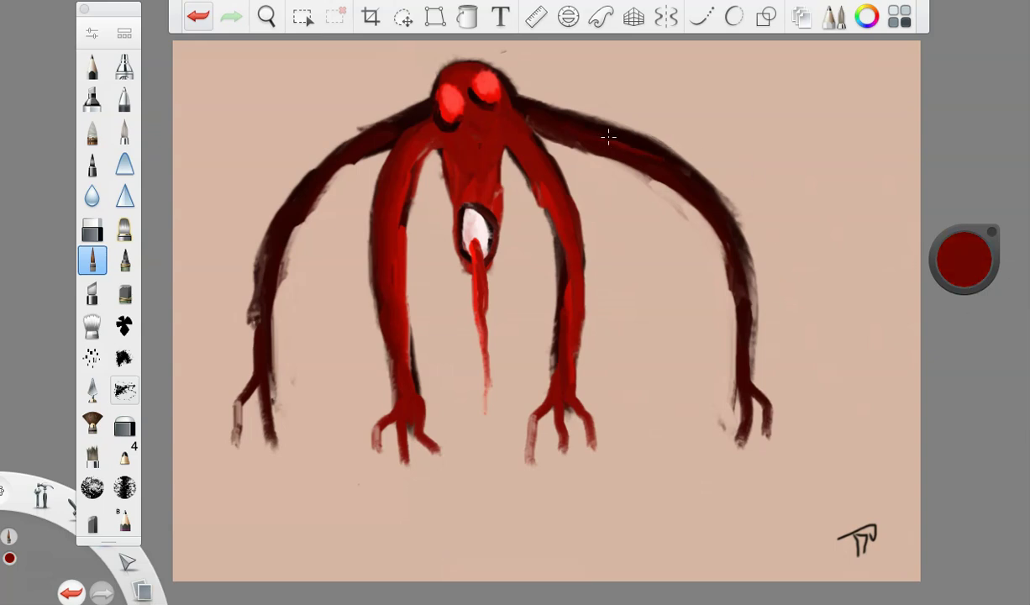
pyautogui.moveTo(530, 109)
pyautogui.mouseDown()
pyautogui.moveTo(694, 188)
pyautogui.moveTo(557, 127)
pyautogui.mouseUp()
pyautogui.moveTo(601, 154)
pyautogui.mouseDown()
pyautogui.moveTo(693, 236)
pyautogui.moveTo(630, 169)
pyautogui.moveTo(759, 401)
pyautogui.moveTo(768, 432)
pyautogui.moveTo(743, 440)
pyautogui.mouseUp()
pyautogui.moveTo(738, 346); pyautogui.dragTo(734, 236)
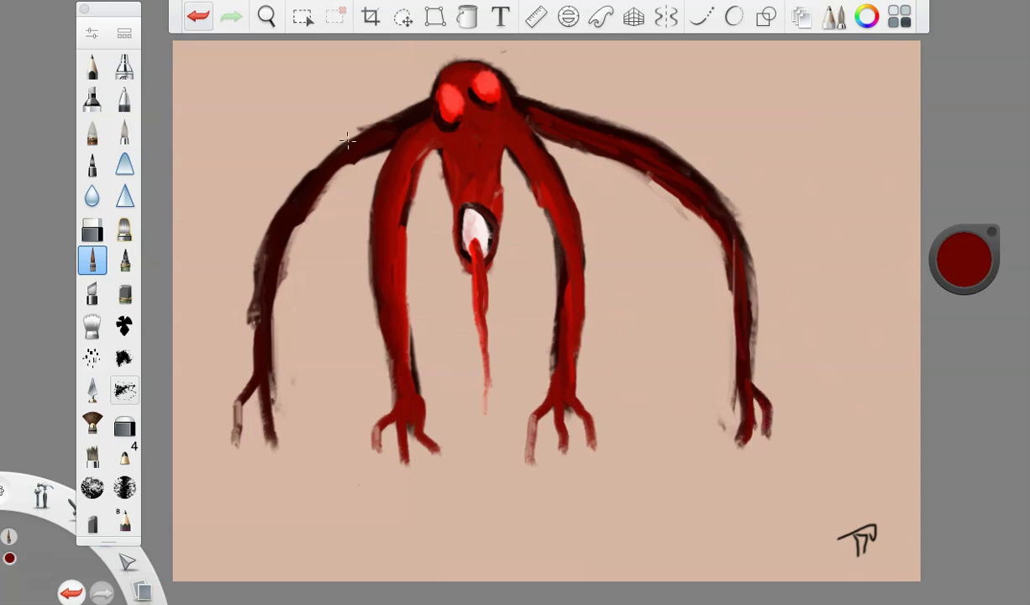
pyautogui.moveTo(388, 139)
pyautogui.mouseDown()
pyautogui.moveTo(396, 125)
pyautogui.moveTo(310, 181)
pyautogui.moveTo(279, 220)
pyautogui.moveTo(248, 336)
pyautogui.moveTo(265, 430)
pyautogui.mouseUp()
pyautogui.moveTo(240, 353); pyautogui.dragTo(237, 453)
pyautogui.moveTo(747, 432); pyautogui.dragTo(704, 440)
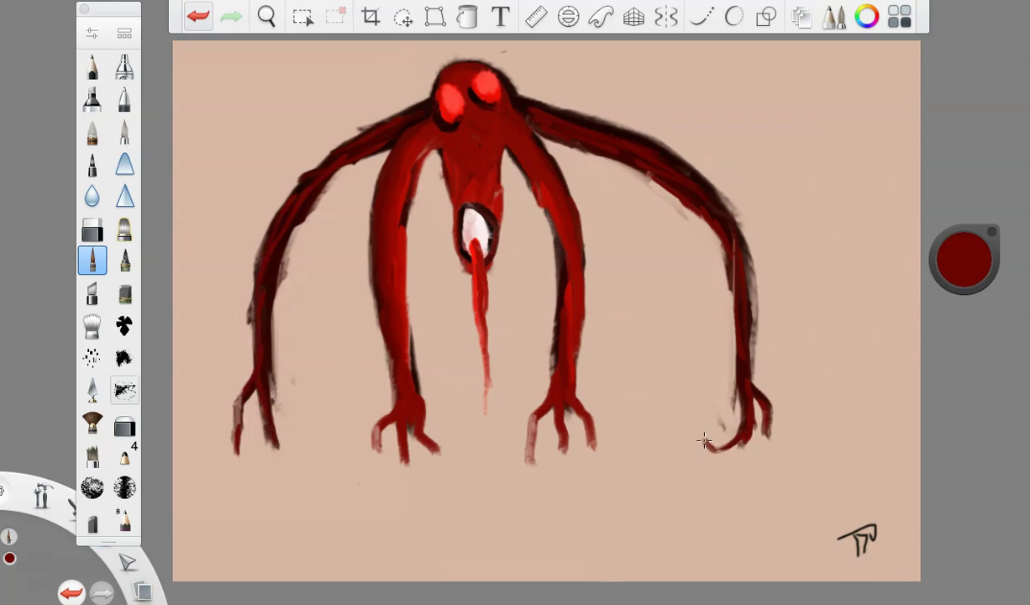
pyautogui.moveTo(767, 425); pyautogui.dragTo(724, 437)
# Paint a near-black pupil in each eye and cover part of the shadows around the eyes with dark red.
pyautogui.moveTo(964, 259); pyautogui.dragTo(920, 423)
pyautogui.moveTo(427, 81)
pyautogui.mouseDown()
pyautogui.moveTo(433, 96)
pyautogui.moveTo(485, 81)
pyautogui.mouseUp()
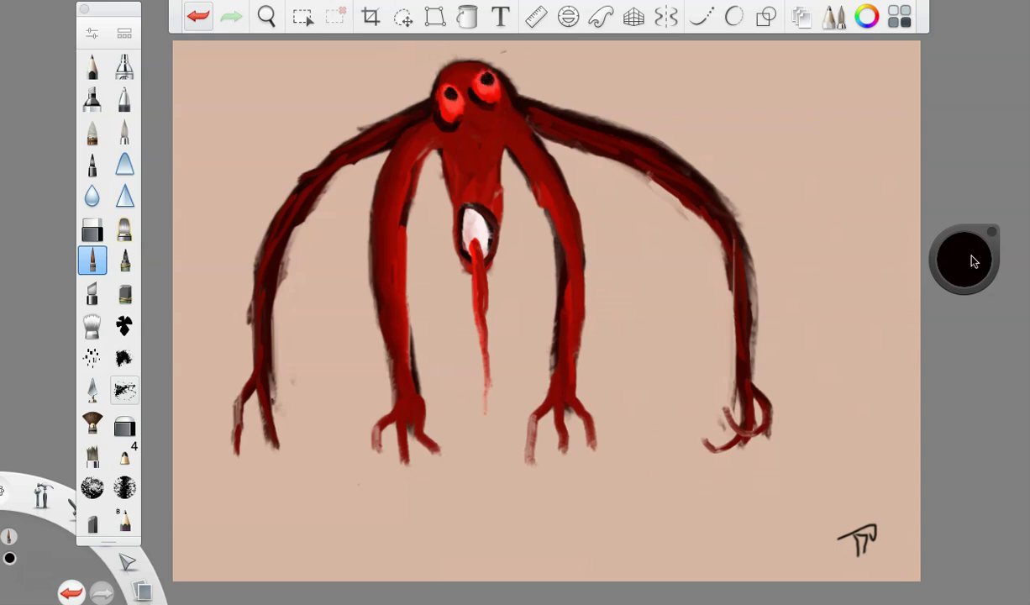
pyautogui.moveTo(973, 261); pyautogui.dragTo(962, 193)
pyautogui.moveTo(483, 107); pyautogui.dragTo(463, 96)
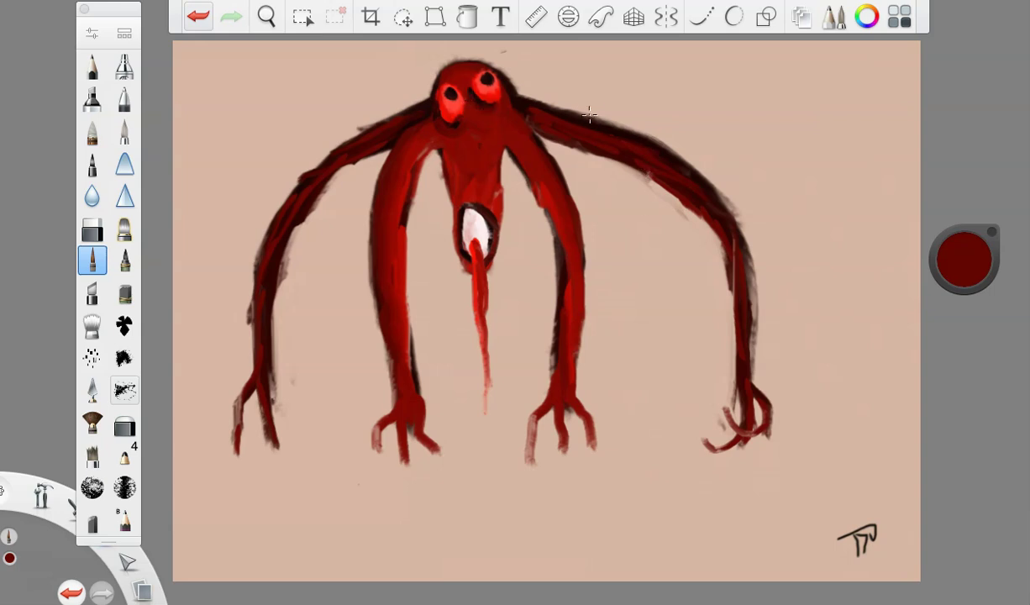
# Choose a bright blue and dab a small spot in the centre of each pupil.
pyautogui.click(969, 259)
pyautogui.click(952, 294)
pyautogui.moveTo(973, 263); pyautogui.dragTo(993, 261)
pyautogui.moveTo(452, 94); pyautogui.dragTo(449, 95)
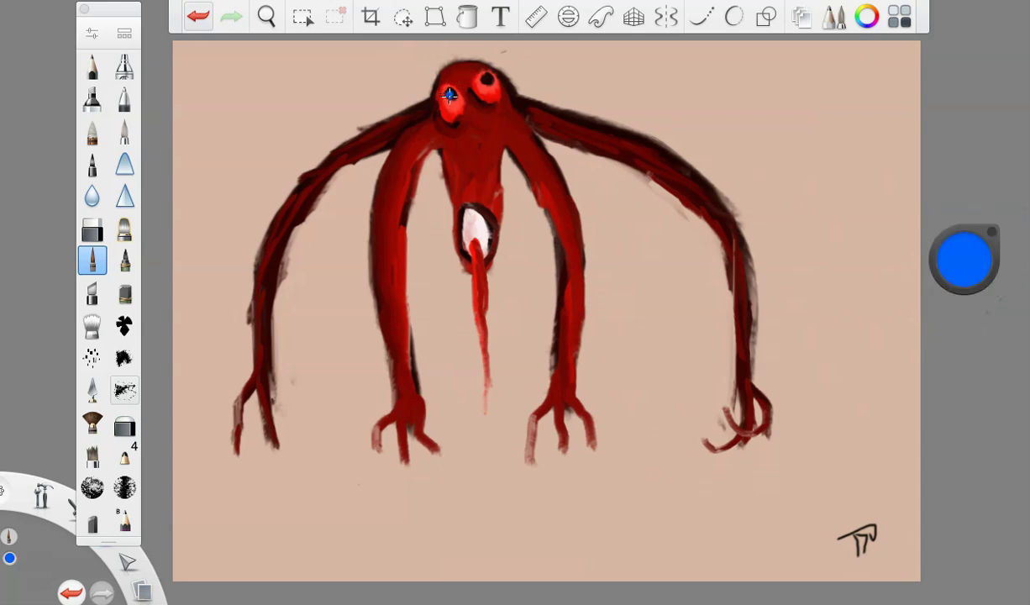
pyautogui.click(486, 79)
# Choose bright red and paint broken, curved accent lines along the outside of both outer legs.
pyautogui.click(965, 260)
pyautogui.click(1005, 271)
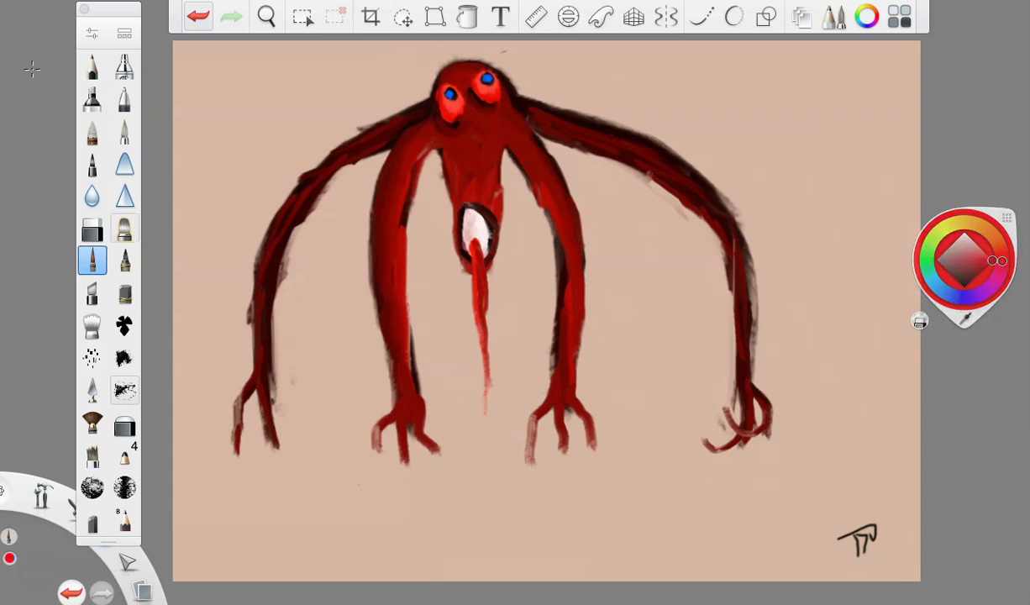
pyautogui.click(101, 33)
pyautogui.click(437, 145)
pyautogui.moveTo(370, 93)
pyautogui.mouseDown()
pyautogui.moveTo(301, 135)
pyautogui.moveTo(258, 182)
pyautogui.moveTo(229, 314)
pyautogui.moveTo(232, 353)
pyautogui.mouseUp()
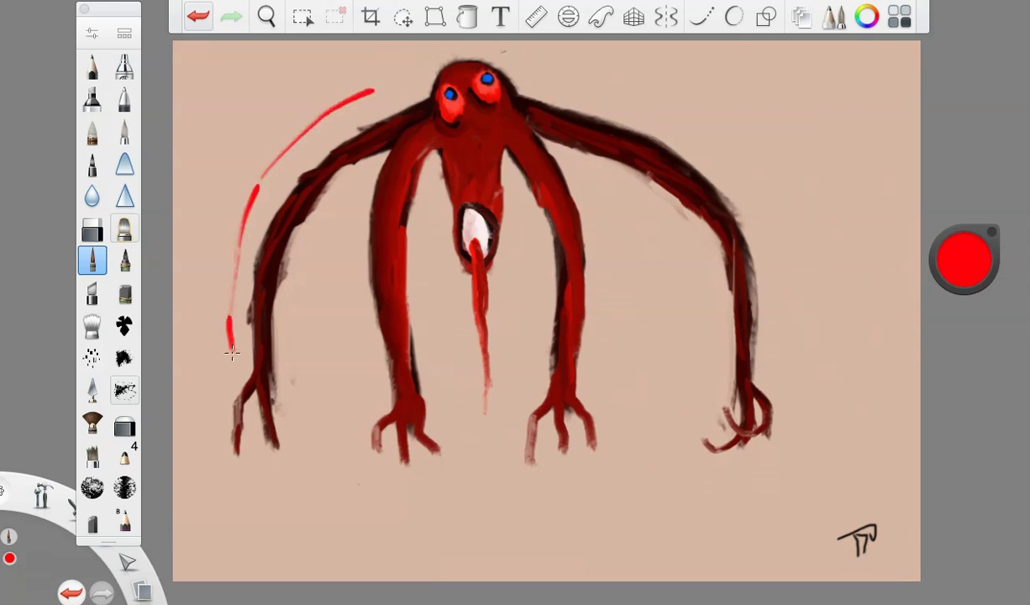
pyautogui.moveTo(531, 78)
pyautogui.mouseDown()
pyautogui.moveTo(673, 126)
pyautogui.moveTo(712, 160)
pyautogui.moveTo(774, 278)
pyautogui.moveTo(782, 365)
pyautogui.mouseUp()
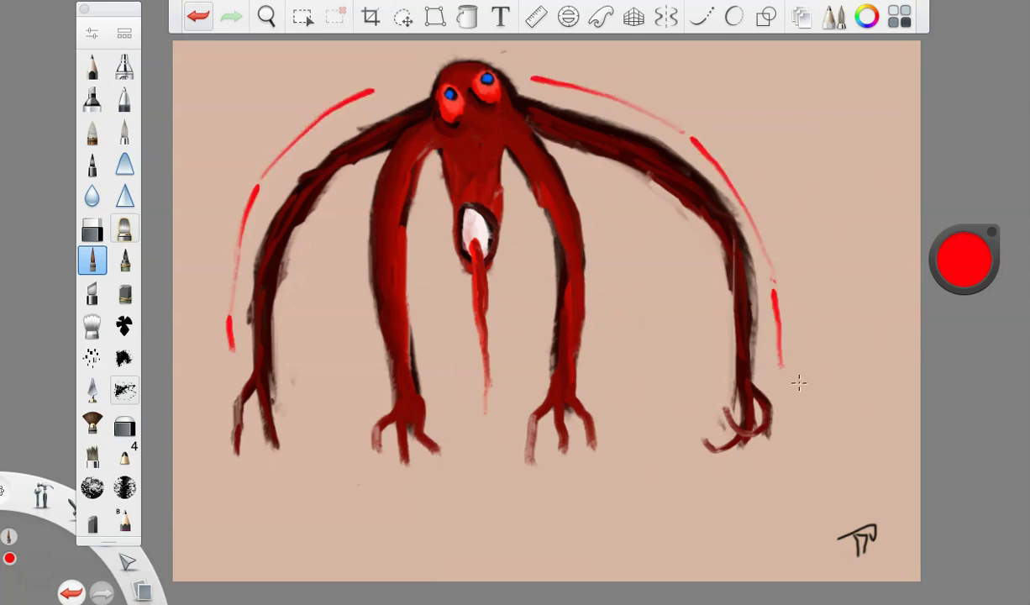
# Paint two wavy bright red lines between the inner and outer legs on each side of the creature.
pyautogui.moveTo(580, 173)
pyautogui.mouseDown()
pyautogui.moveTo(634, 216)
pyautogui.moveTo(631, 324)
pyautogui.mouseUp()
pyautogui.moveTo(668, 262)
pyautogui.mouseDown()
pyautogui.moveTo(683, 317)
pyautogui.moveTo(672, 391)
pyautogui.mouseUp()
pyautogui.moveTo(349, 206)
pyautogui.mouseDown()
pyautogui.moveTo(316, 262)
pyautogui.moveTo(319, 306)
pyautogui.mouseUp()
pyautogui.moveTo(347, 296)
pyautogui.mouseDown()
pyautogui.moveTo(363, 360)
pyautogui.moveTo(338, 403)
pyautogui.mouseUp()
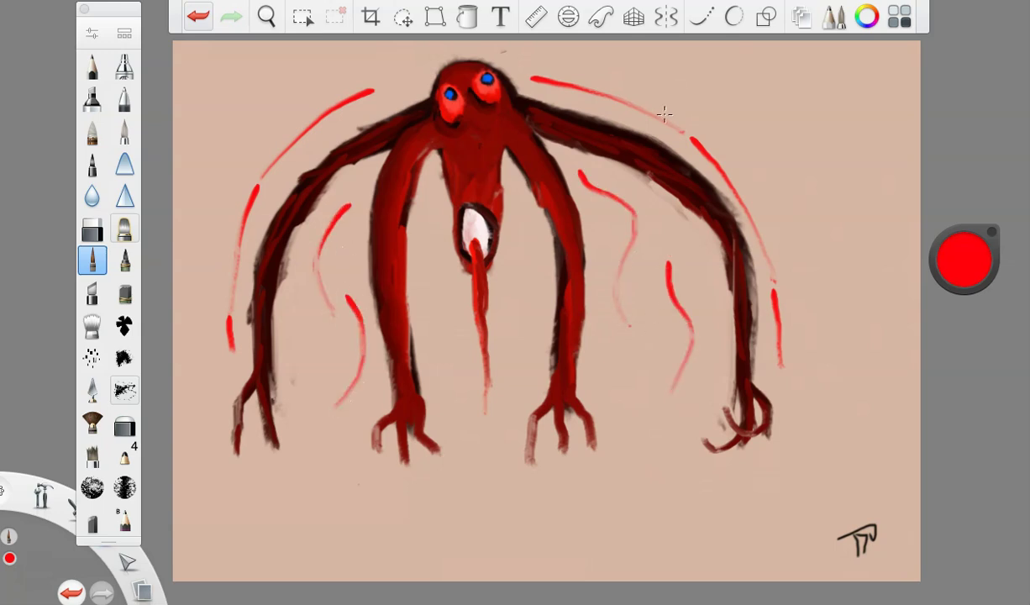
# Choose black and paint wavy strokes over the red accent lines on the left side of the creature.
pyautogui.moveTo(968, 267); pyautogui.dragTo(925, 267)
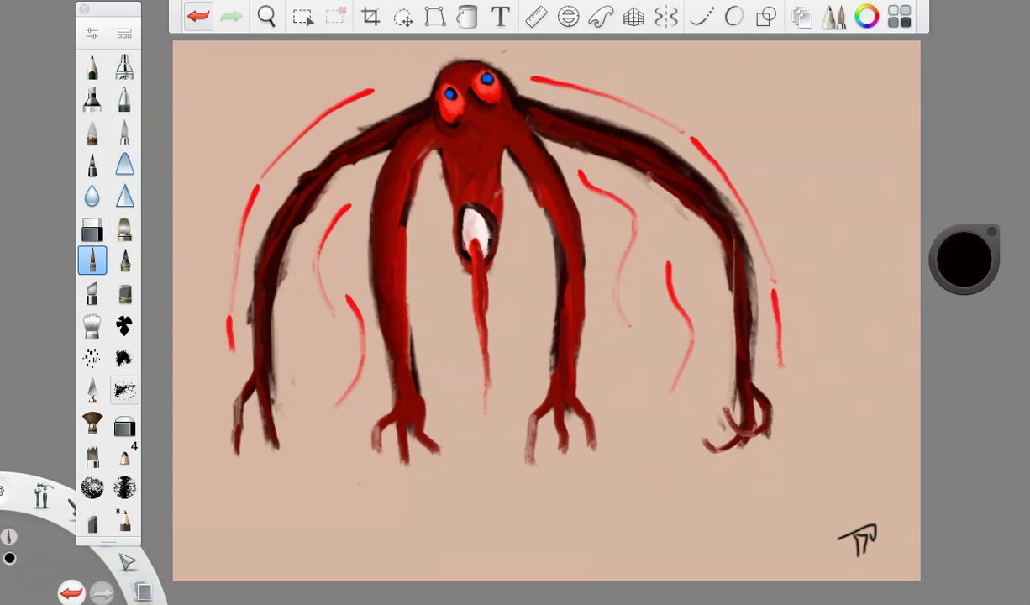
pyautogui.click(125, 65)
pyautogui.moveTo(375, 93)
pyautogui.mouseDown()
pyautogui.moveTo(256, 163)
pyautogui.moveTo(220, 338)
pyautogui.mouseUp()
pyautogui.moveTo(349, 206); pyautogui.dragTo(296, 257)
pyautogui.moveTo(343, 300); pyautogui.dragTo(366, 390)
# Paint black wavy strokes over the red accent lines on the right side, redoing the stroke beside the outer leg's bend.
pyautogui.moveTo(530, 80)
pyautogui.mouseDown()
pyautogui.moveTo(514, 81)
pyautogui.moveTo(592, 80)
pyautogui.moveTo(707, 158)
pyautogui.moveTo(755, 264)
pyautogui.mouseUp()
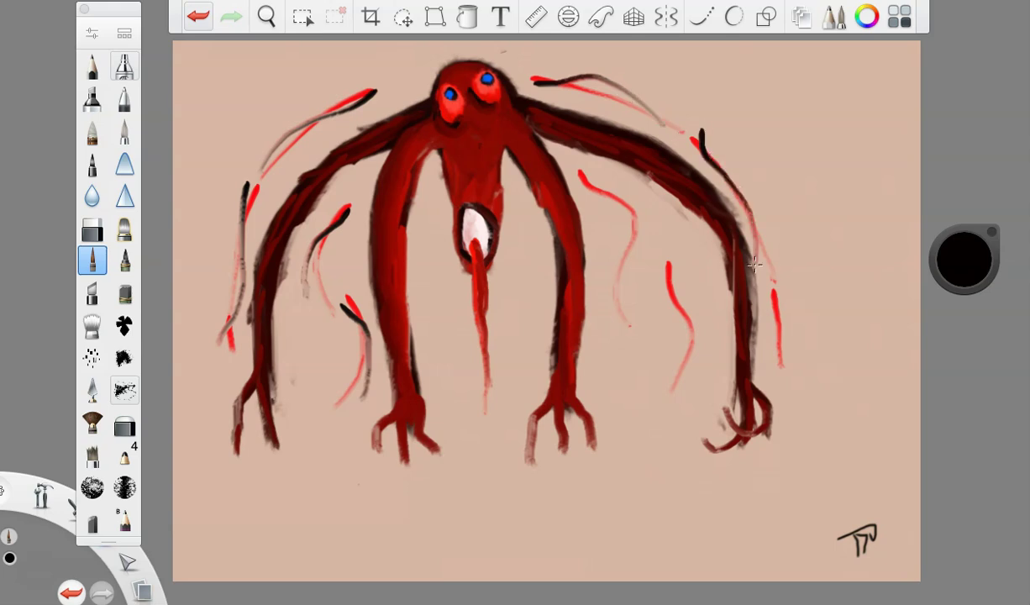
pyautogui.click(199, 16)
pyautogui.moveTo(688, 140)
pyautogui.mouseDown()
pyautogui.moveTo(735, 171)
pyautogui.moveTo(762, 245)
pyautogui.mouseUp()
pyautogui.moveTo(770, 292)
pyautogui.mouseDown()
pyautogui.moveTo(781, 305)
pyautogui.moveTo(774, 365)
pyautogui.mouseUp()
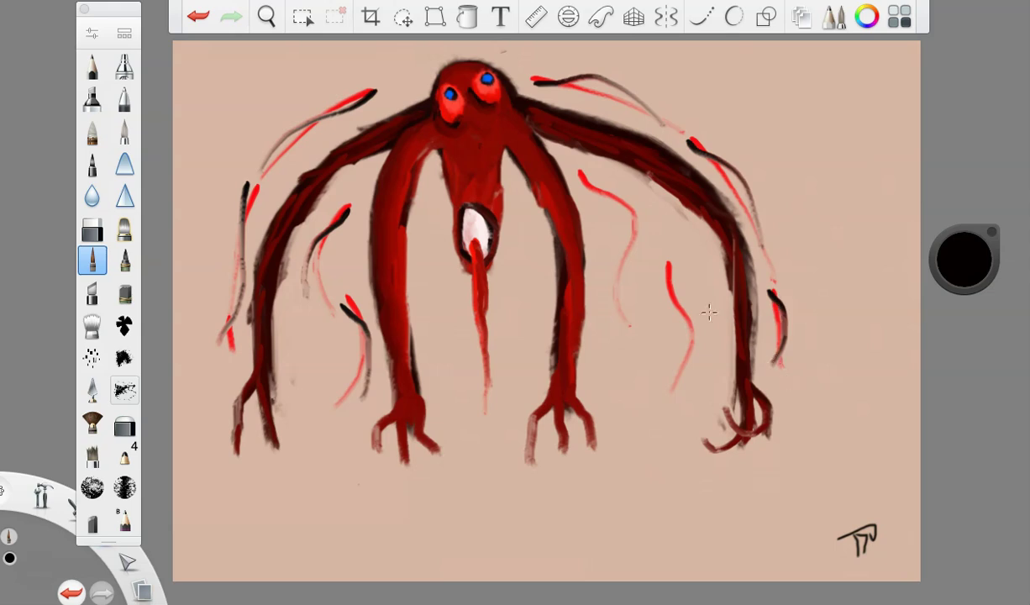
pyautogui.moveTo(670, 257)
pyautogui.mouseDown()
pyautogui.moveTo(689, 321)
pyautogui.moveTo(676, 382)
pyautogui.mouseUp()
pyautogui.moveTo(580, 172)
pyautogui.mouseDown()
pyautogui.moveTo(600, 195)
pyautogui.moveTo(628, 324)
pyautogui.mouseUp()
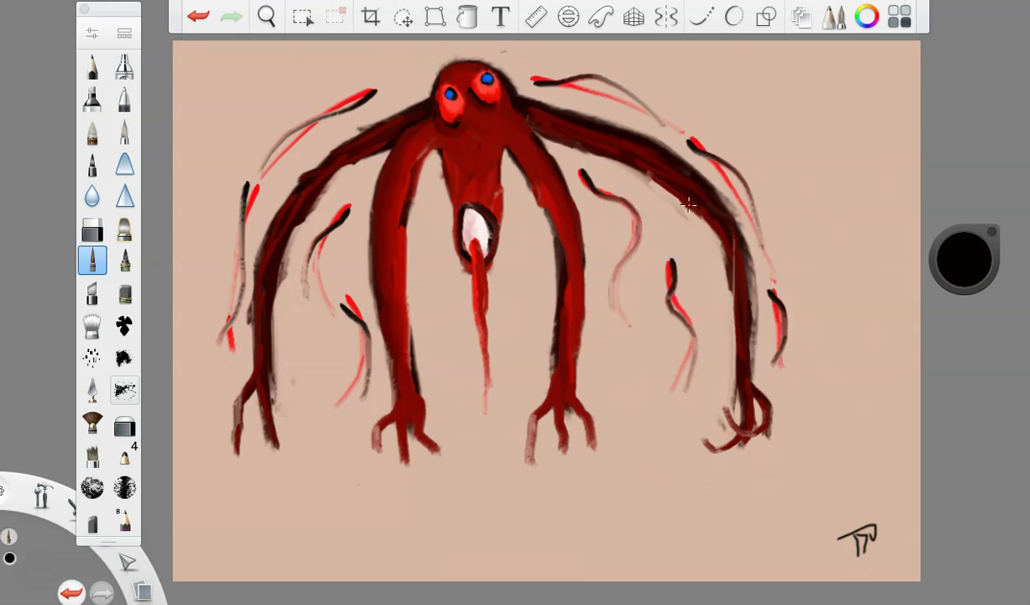